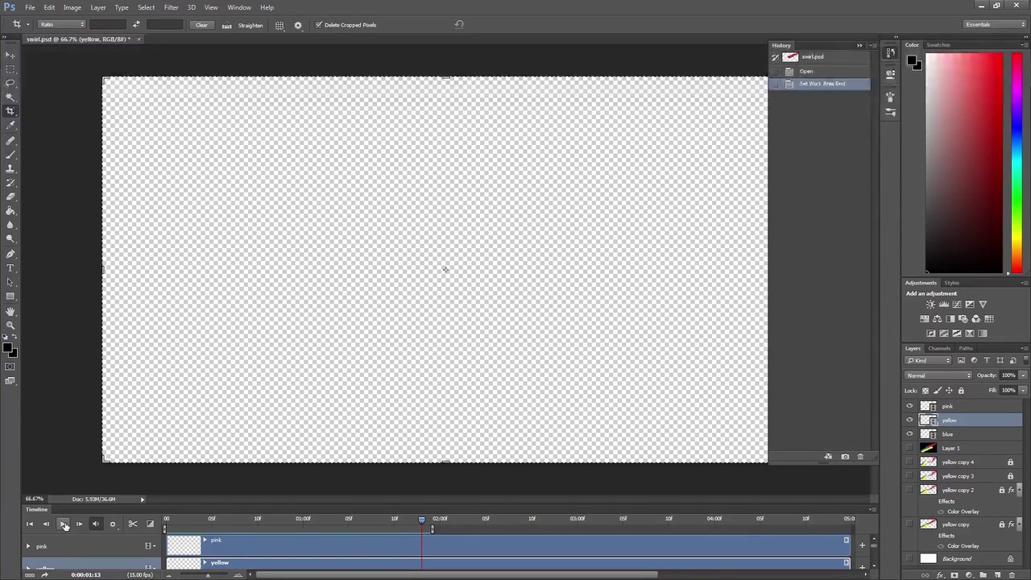
Preview the swirl animation in the timeline and stop the playback
{"action": "left_click", "coordinate": [63, 524]}
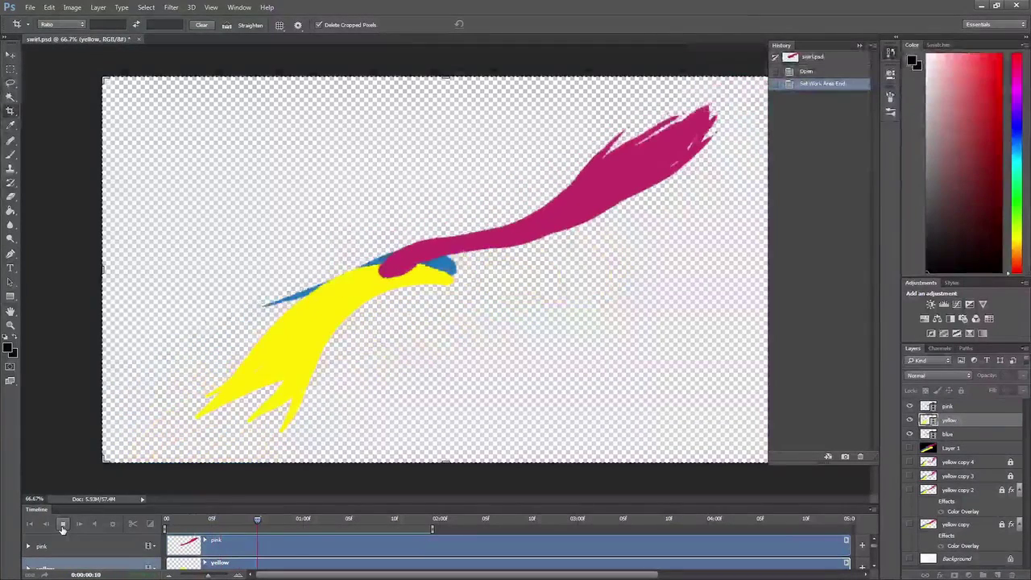
{"action": "left_click", "coordinate": [62, 524]}
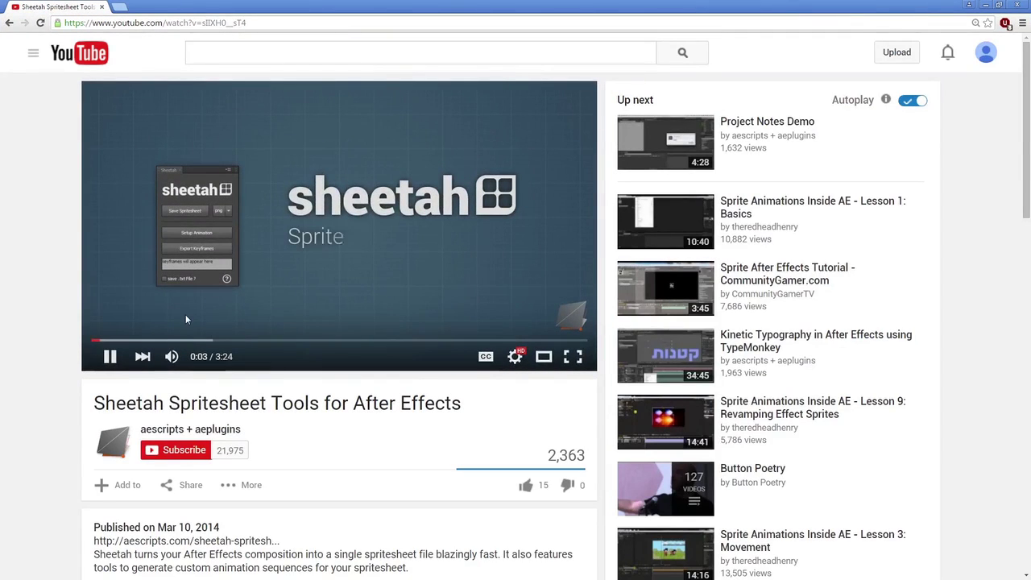
Pause the Sheetah Spritesheet Tools video, view the plugin's product page on aescripts.com and put the browser away
{"action": "left_click", "coordinate": [109, 356]}
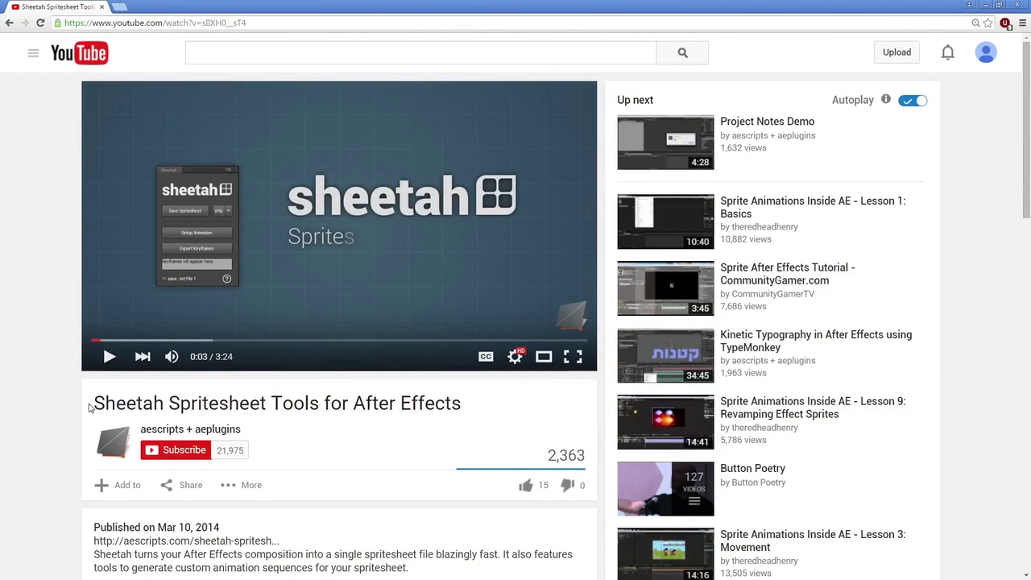
{"action": "left_click", "coordinate": [236, 541]}
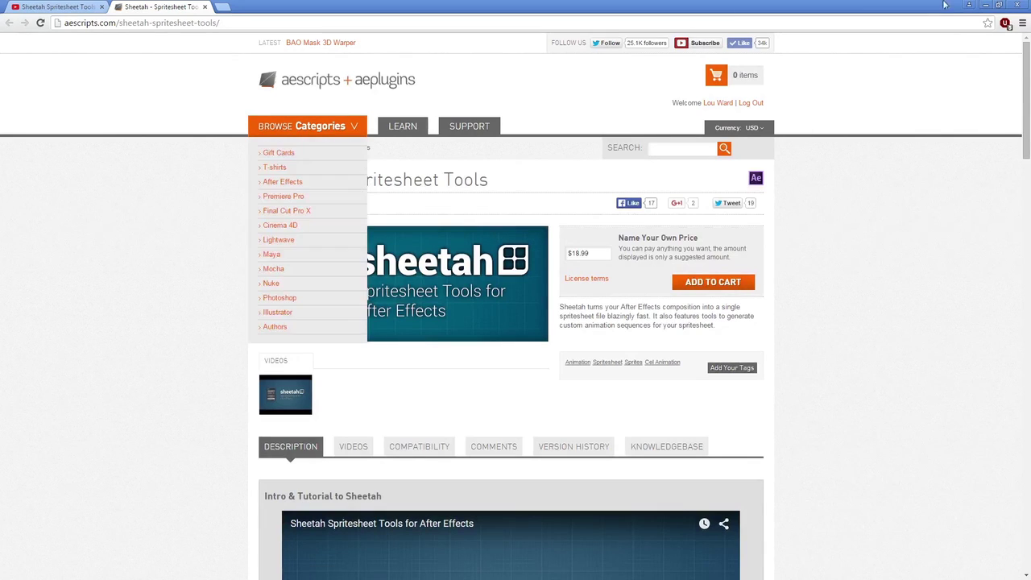
{"action": "left_click", "coordinate": [986, 4]}
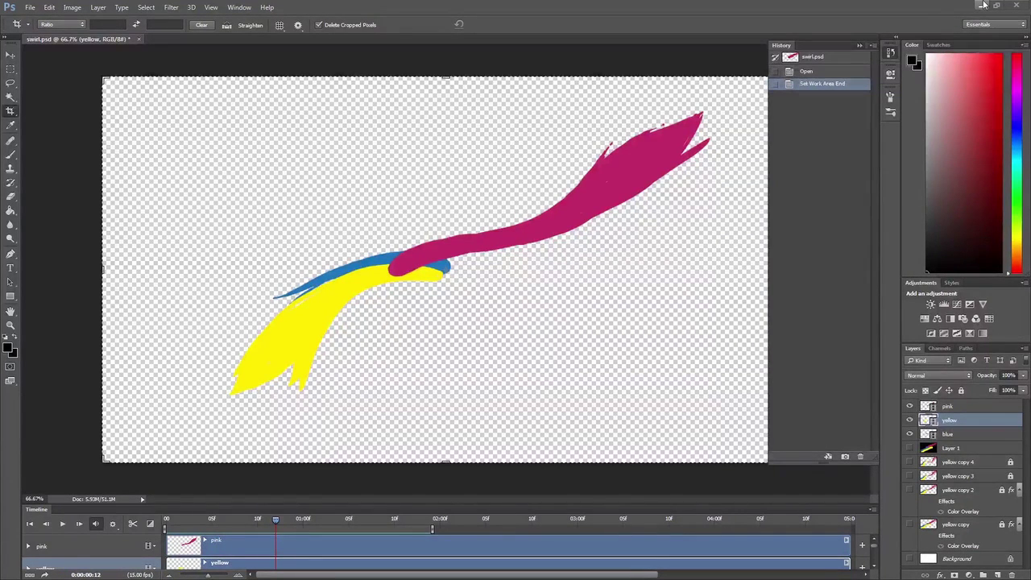
Switch to After Effects, show the swirl composition and scrub through its animation to 0:00:04:12
{"action": "left_click", "coordinate": [982, 5]}
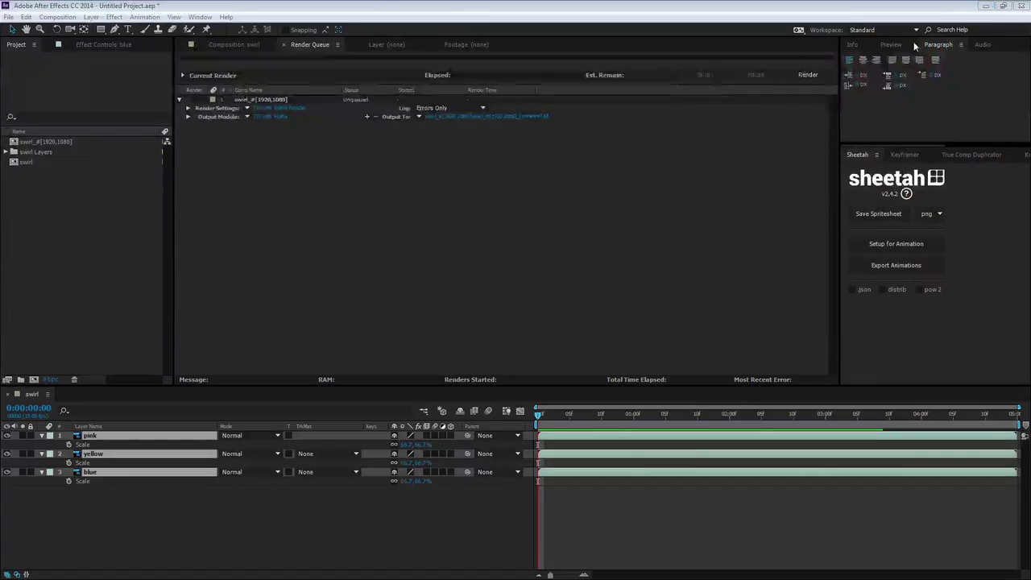
{"action": "left_click", "coordinate": [233, 45]}
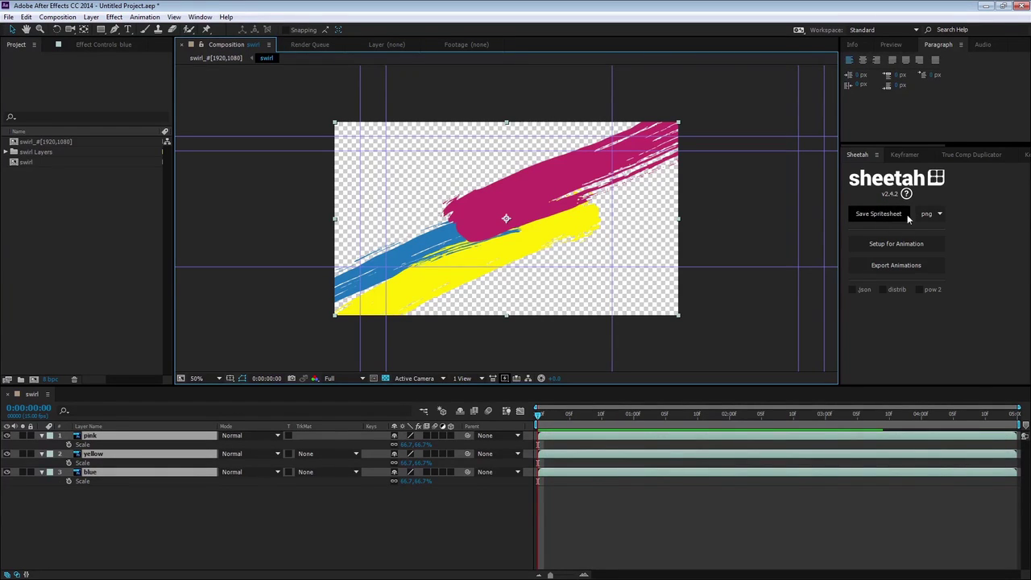
{"action": "left_click", "coordinate": [887, 219]}
{"action": "left_click_drag", "start_coordinate": [618, 416], "coordinate": [998, 413]}
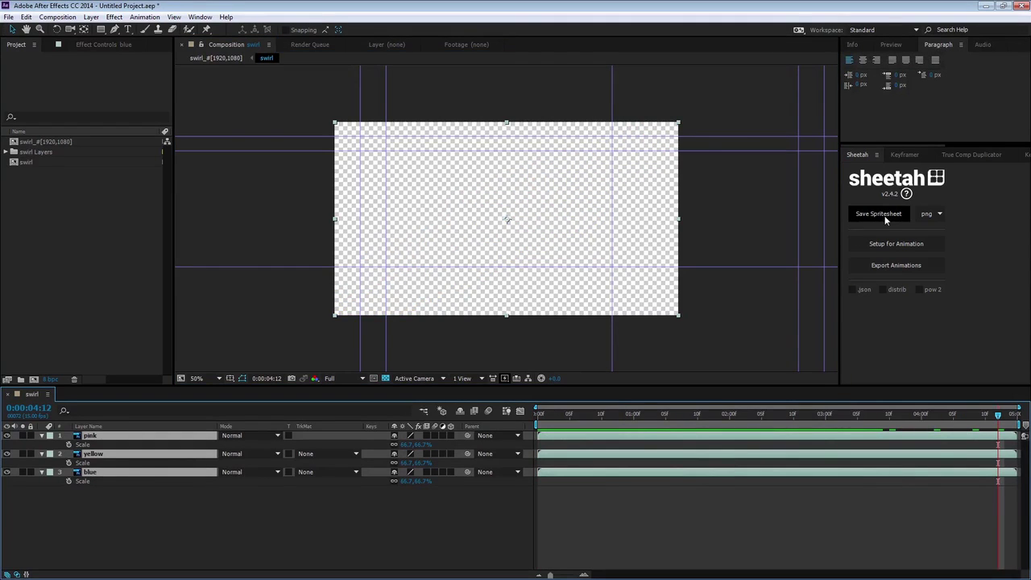
Look at Sheetah's dialog for saving the swirl composition as a PNG spritesheet, cancel it, and close the exported spritesheet image
{"action": "left_click", "coordinate": [874, 215]}
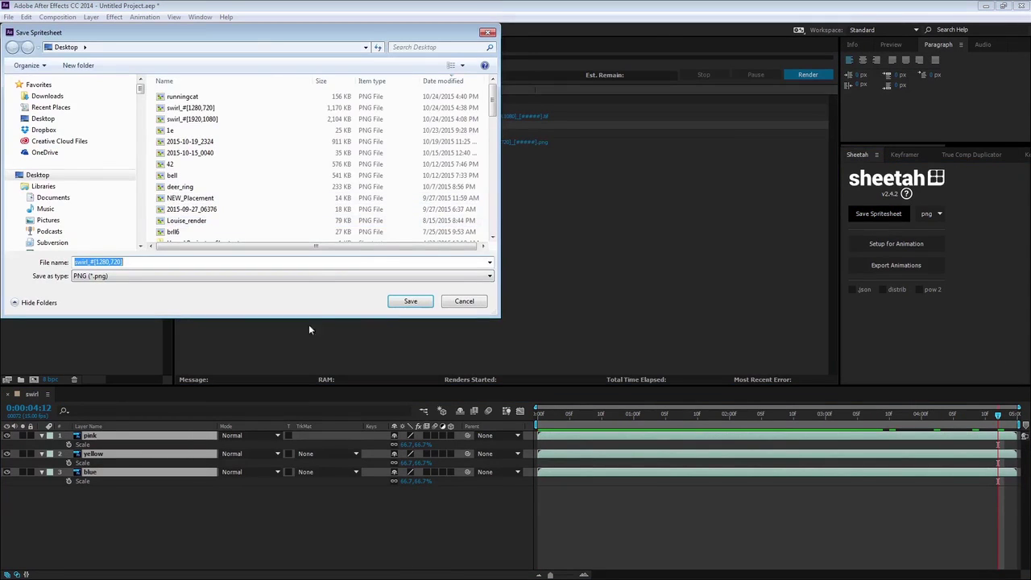
{"action": "left_click", "coordinate": [460, 306]}
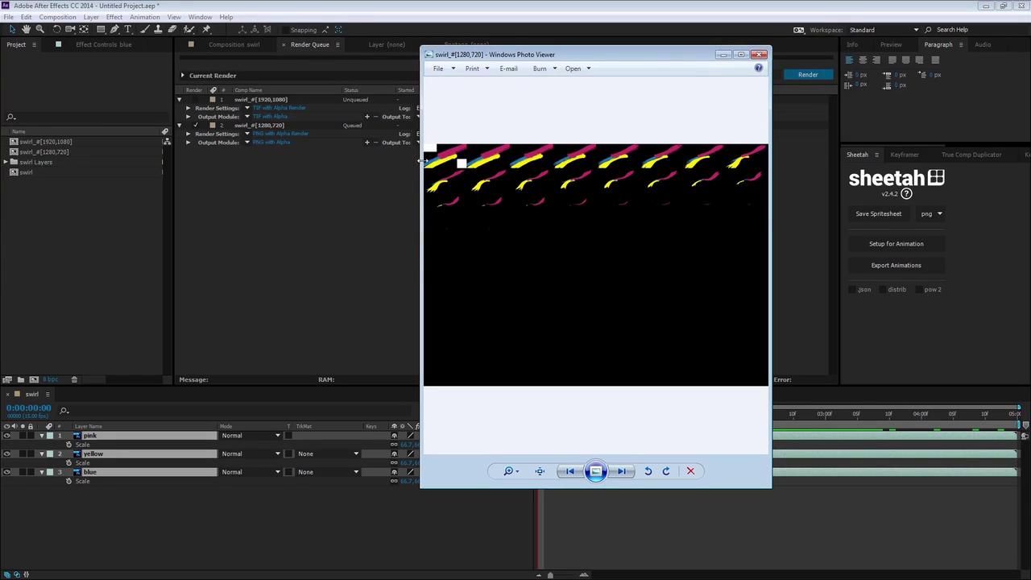
{"action": "left_click", "coordinate": [758, 54]}
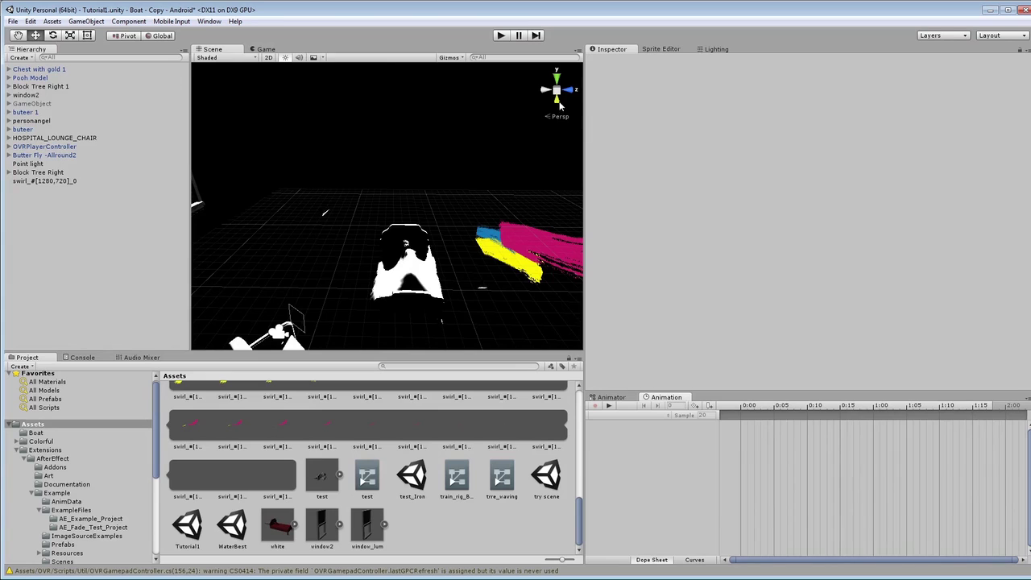
In Unity, select the swirl sprite in the scene and delete its Sprite track from the animation
{"action": "right_click", "coordinate": [558, 102]}
{"action": "right_click_drag", "start_coordinate": [488, 150], "coordinate": [473, 196]}
{"action": "left_click", "coordinate": [473, 196]}
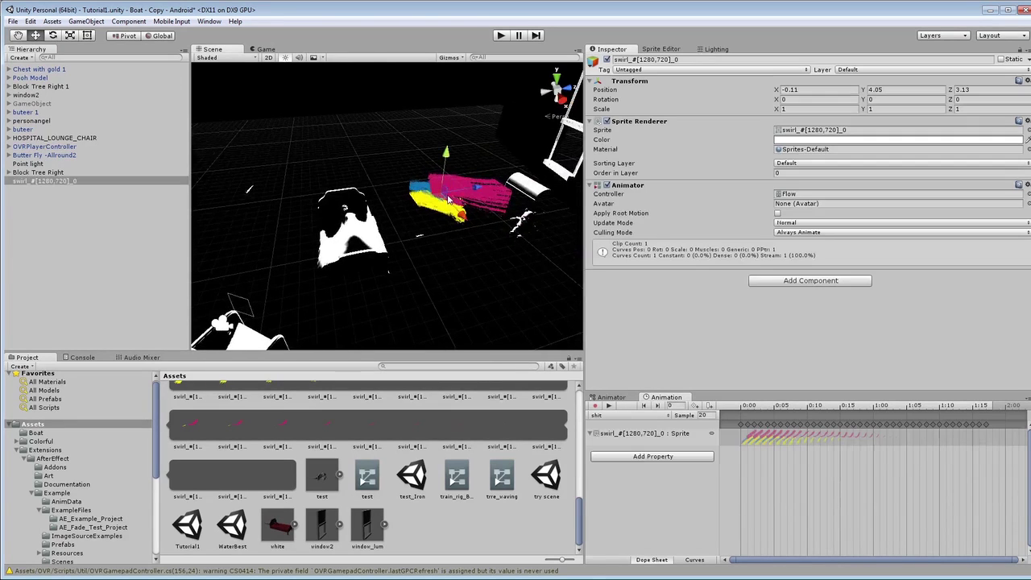
{"action": "scroll", "coordinate": [440, 280], "scroll_direction": "down", "scroll_amount": 3}
{"action": "right_click_drag", "start_coordinate": [440, 280], "coordinate": [430, 312]}
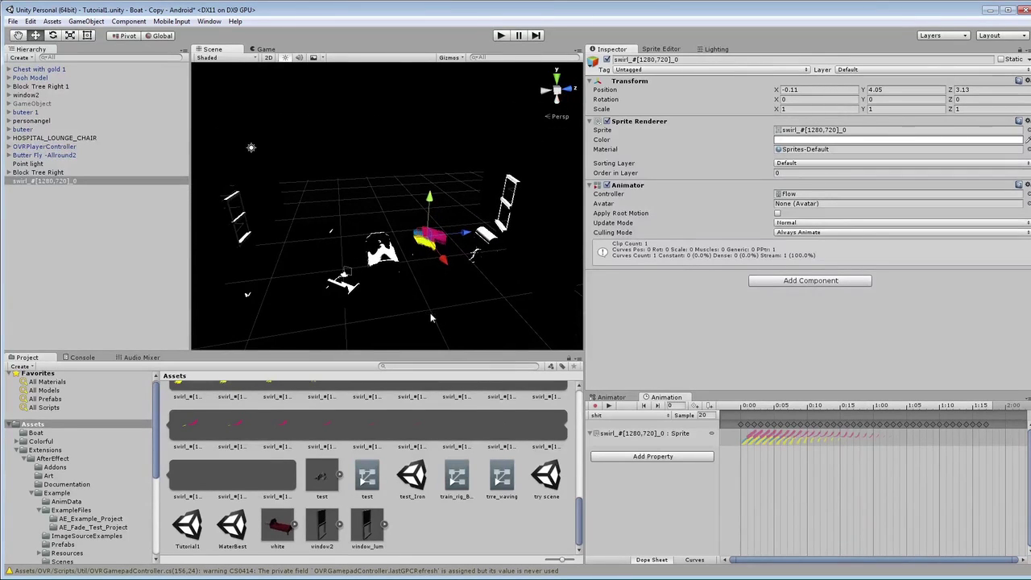
{"action": "left_click", "coordinate": [639, 434]}
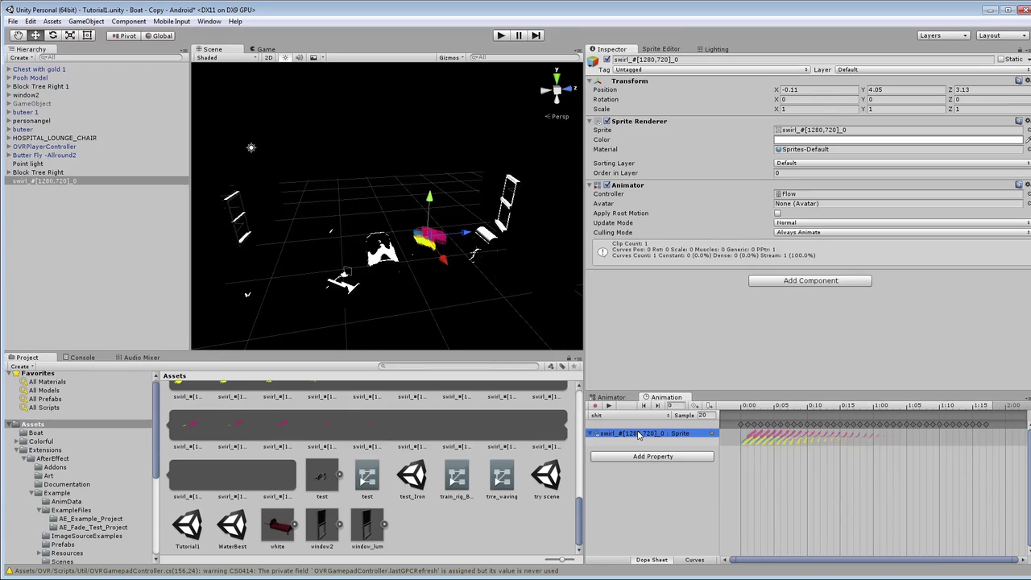
{"action": "key", "text": "Delete"}
Delete the old swirl_#[1280,720] spritesheet from the project assets
{"action": "scroll", "coordinate": [499, 456], "scroll_direction": "up", "scroll_amount": 3}
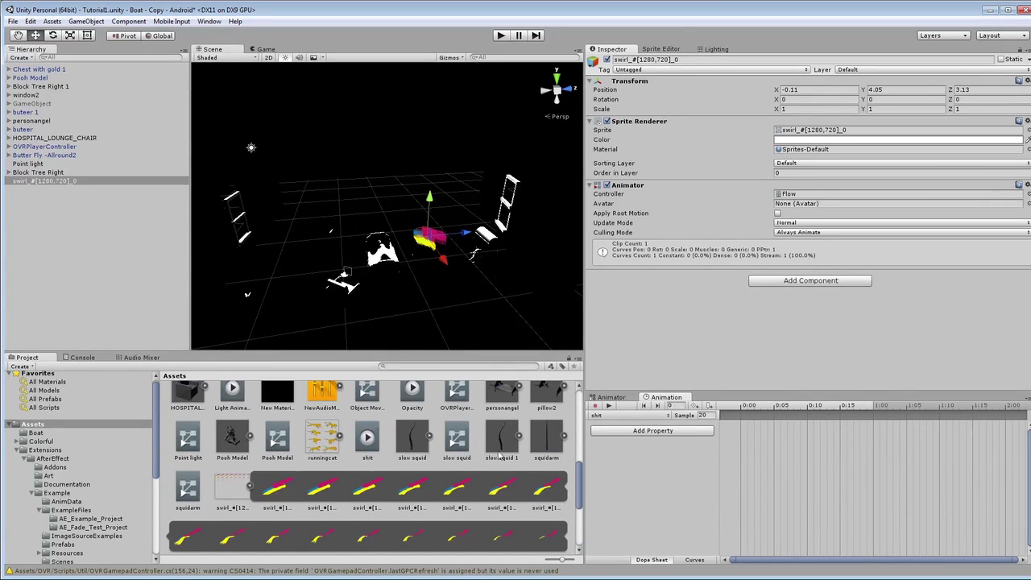
{"action": "left_click", "coordinate": [252, 486]}
{"action": "left_click", "coordinate": [233, 490]}
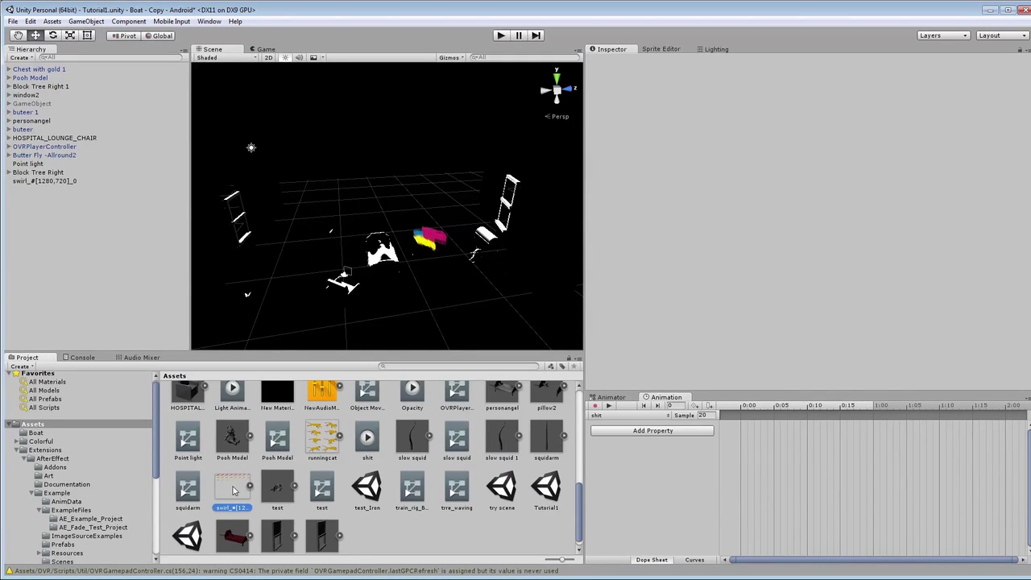
{"action": "key", "text": "Delete"}
{"action": "left_click", "coordinate": [547, 318]}
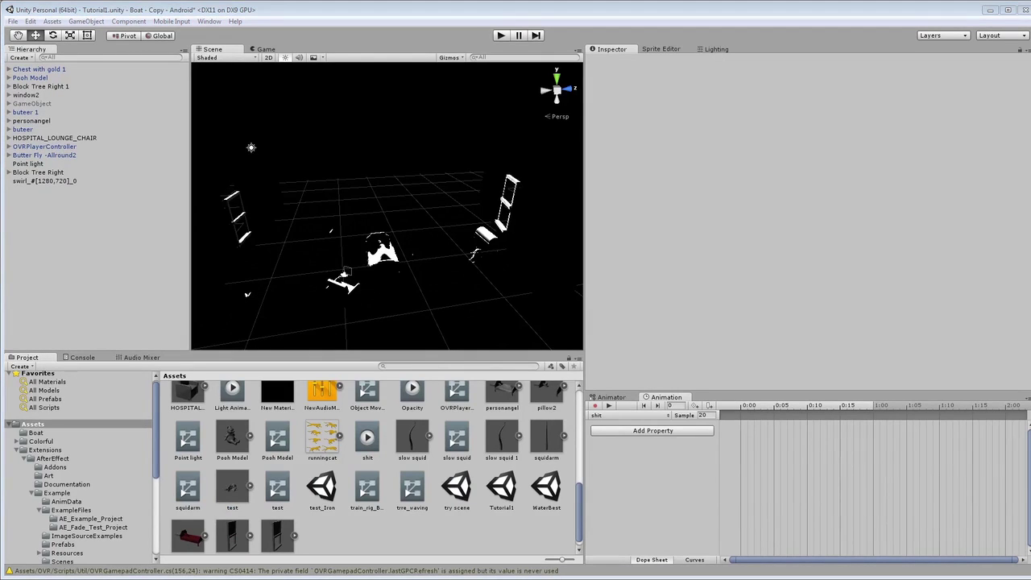
Set the newly imported swirl spritesheet's Texture Type to Sprite (2D and UI) and its Sprite Mode to Multiple
{"action": "scroll", "coordinate": [334, 541], "scroll_direction": "down", "scroll_amount": 1}
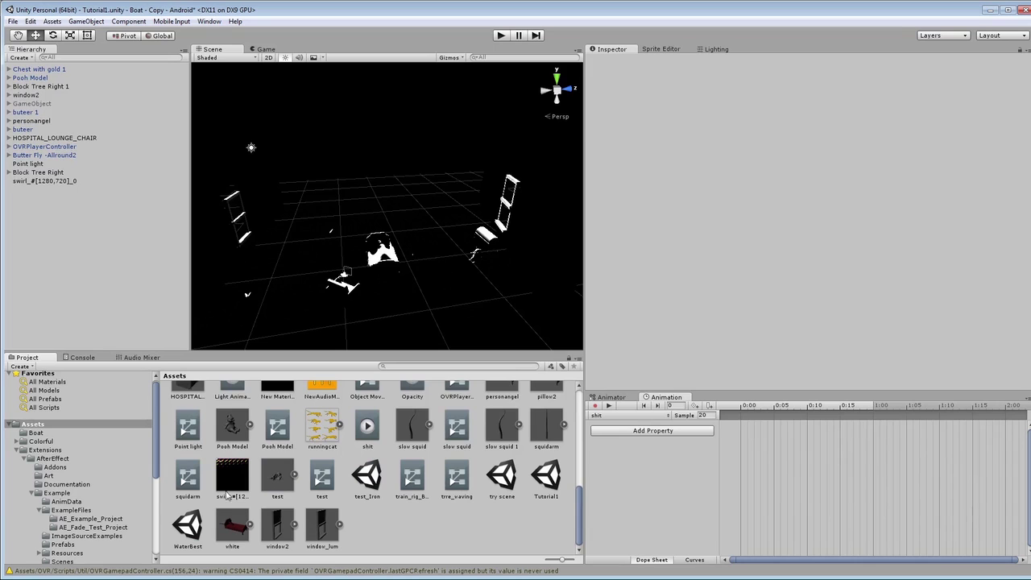
{"action": "left_click", "coordinate": [228, 494]}
{"action": "left_click_drag", "start_coordinate": [803, 97], "coordinate": [813, 225]}
{"action": "left_click", "coordinate": [793, 84]}
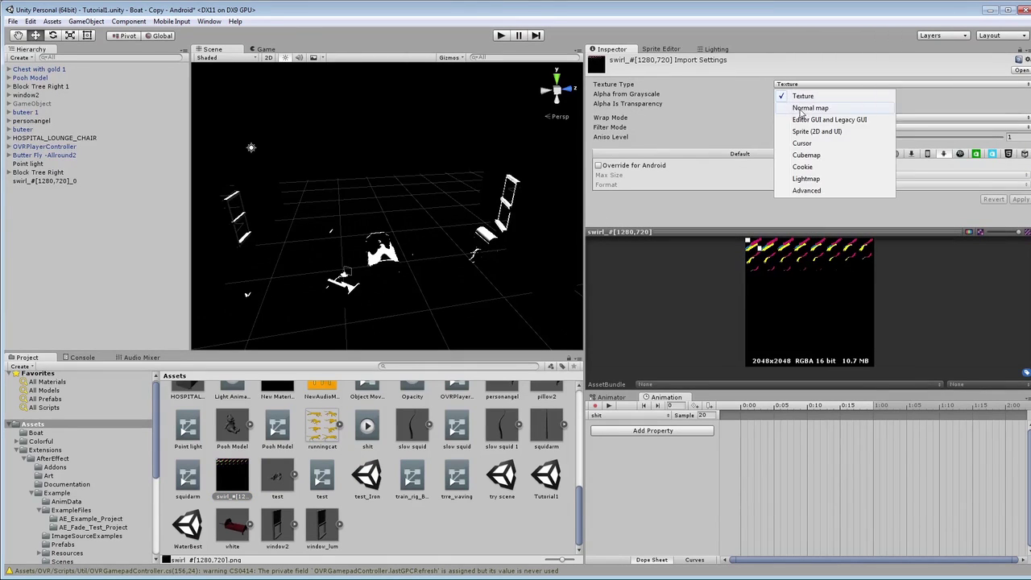
{"action": "left_click", "coordinate": [806, 132]}
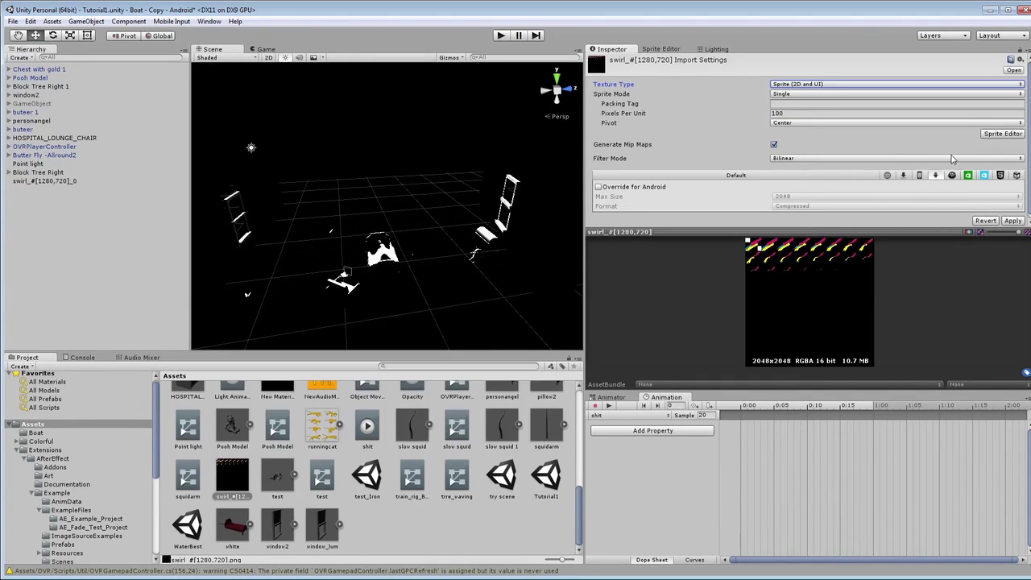
{"action": "left_click", "coordinate": [848, 95]}
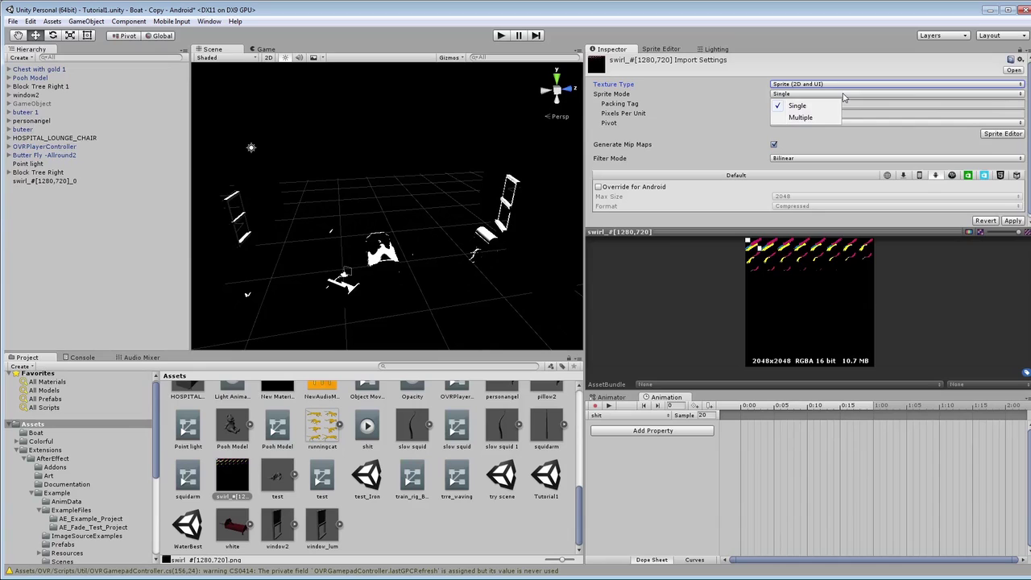
{"action": "left_click", "coordinate": [810, 119]}
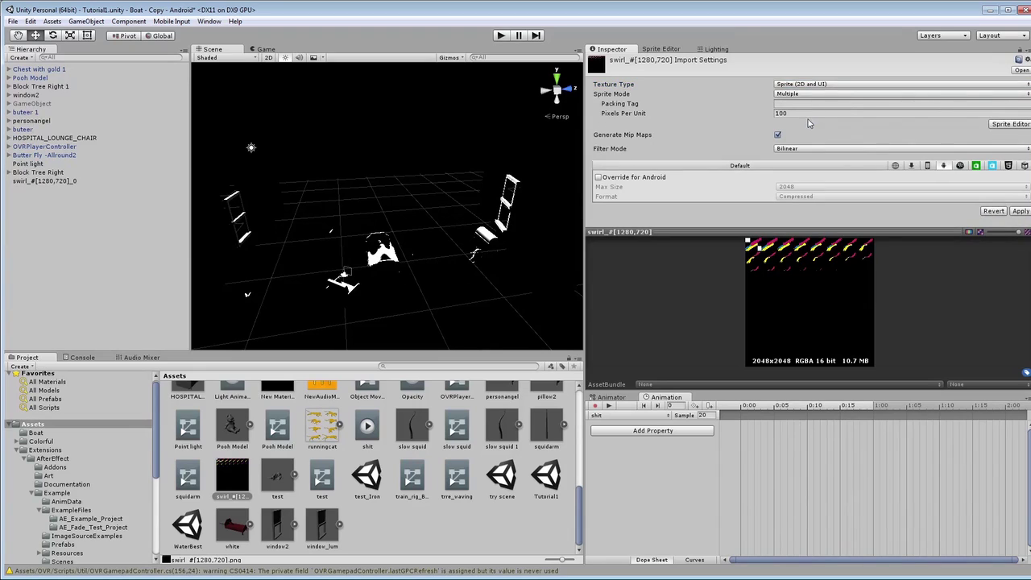
Slice the swirl spritesheet into separate frames in the Sprite Editor, using the Grid type with a centered pivot
{"action": "left_click", "coordinate": [998, 126]}
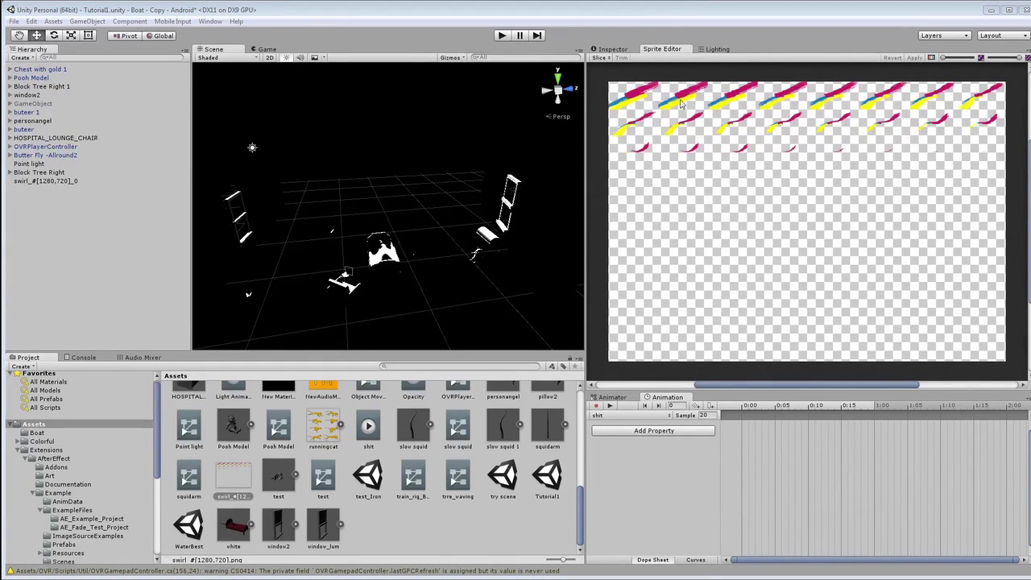
{"action": "left_click", "coordinate": [675, 69]}
{"action": "left_click", "coordinate": [682, 92]}
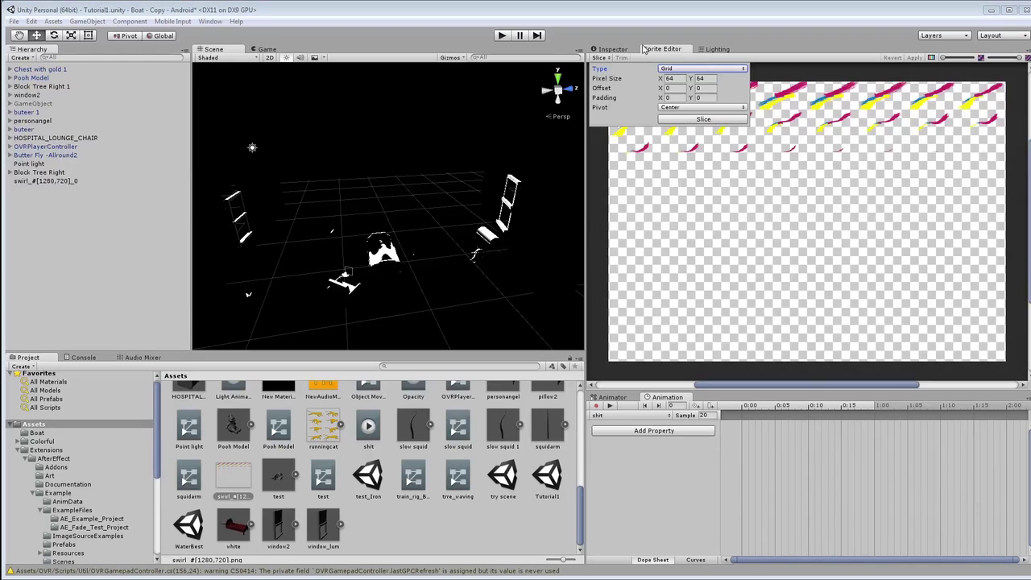
{"action": "left_click", "coordinate": [703, 119]}
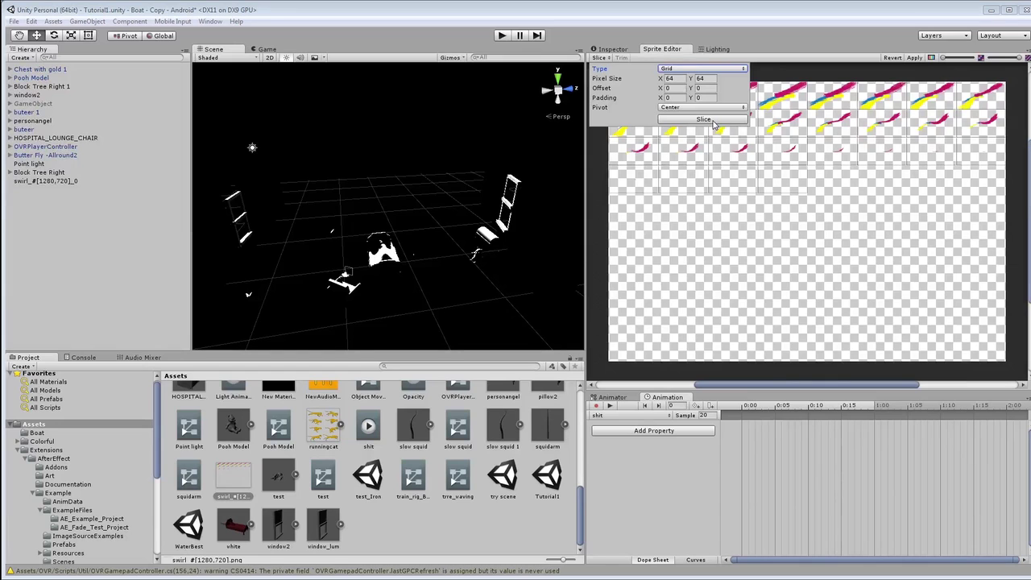
{"action": "left_click", "coordinate": [821, 251]}
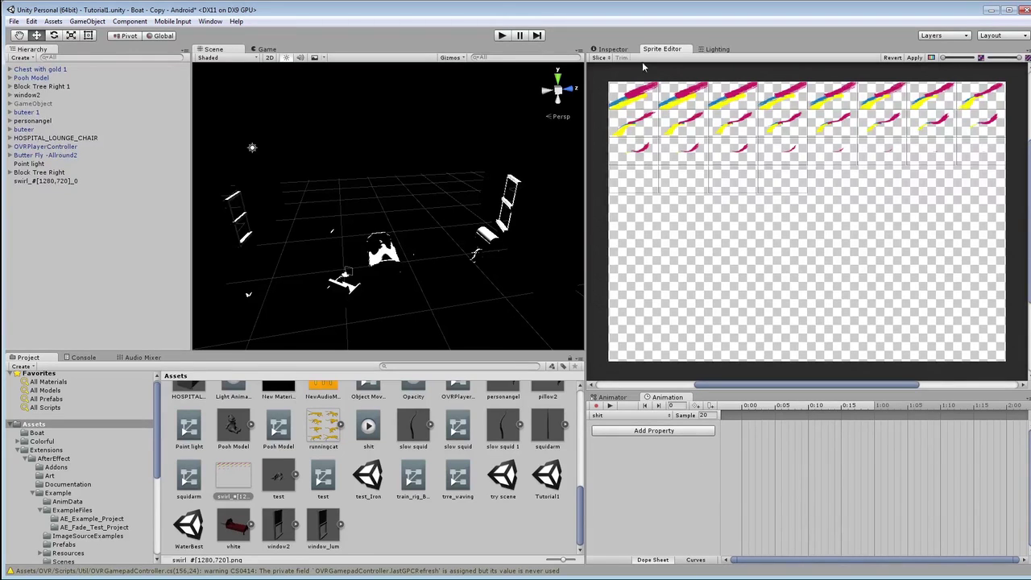
Return to the spritesheet's import settings and delete the old swirl_#[1280,720]_0 object from the scene
{"action": "left_click", "coordinate": [611, 49]}
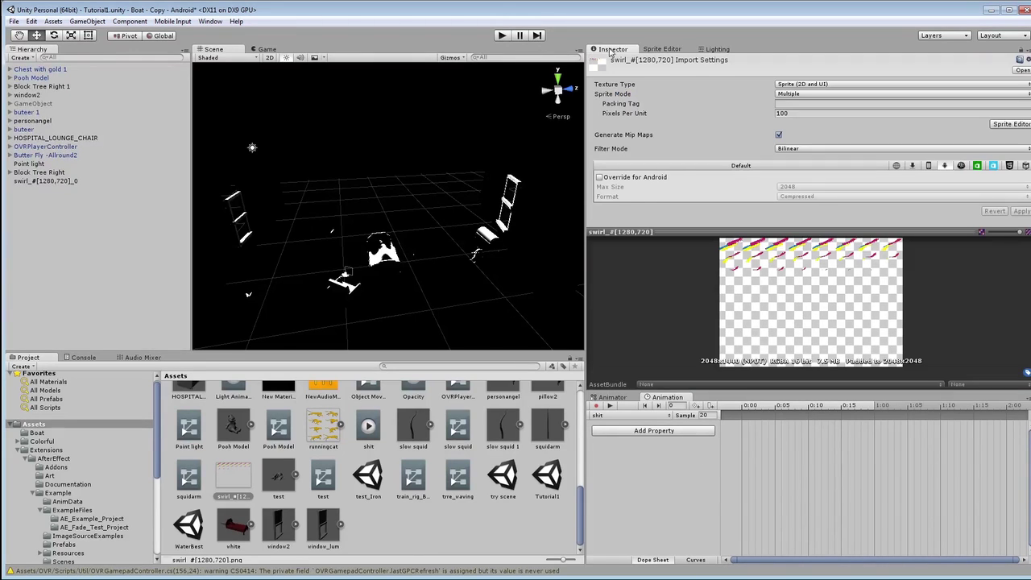
{"action": "left_click", "coordinate": [67, 182]}
{"action": "key", "text": "Delete"}
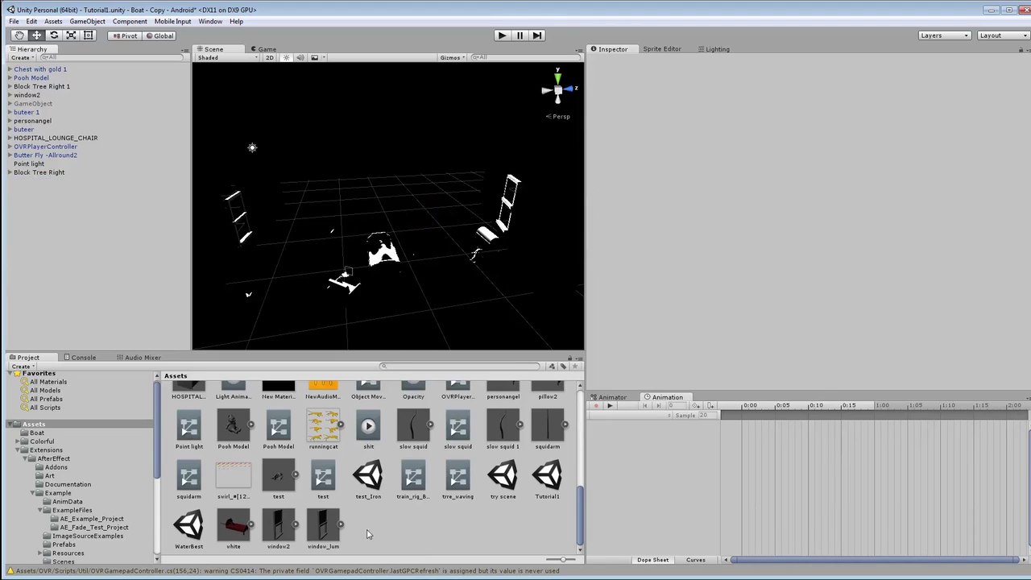
Check the sliced swirl spritesheet in the Sprite Editor, expand its sprites in the assets and select the first frame
{"action": "left_click", "coordinate": [235, 476]}
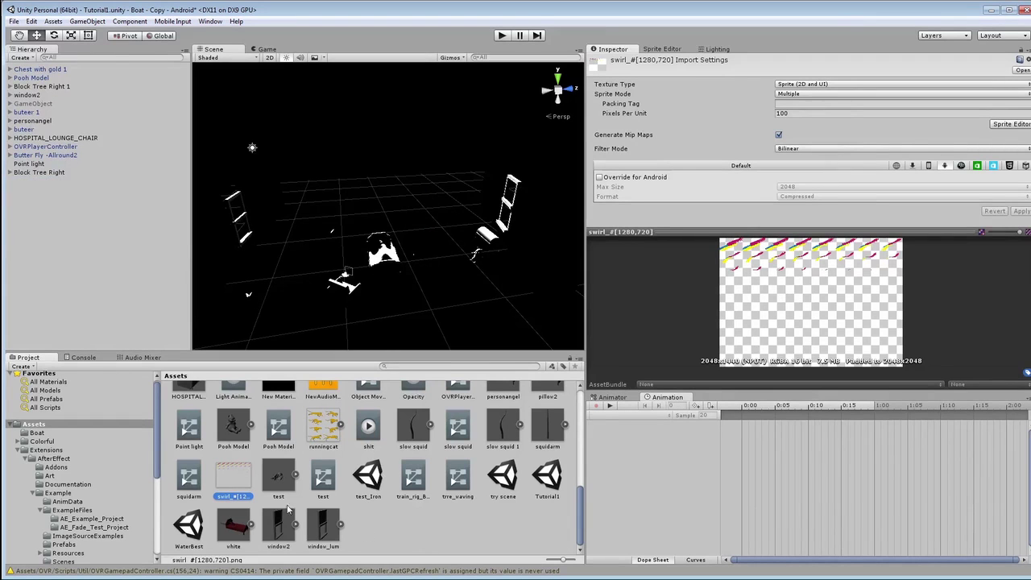
{"action": "left_click", "coordinate": [667, 50]}
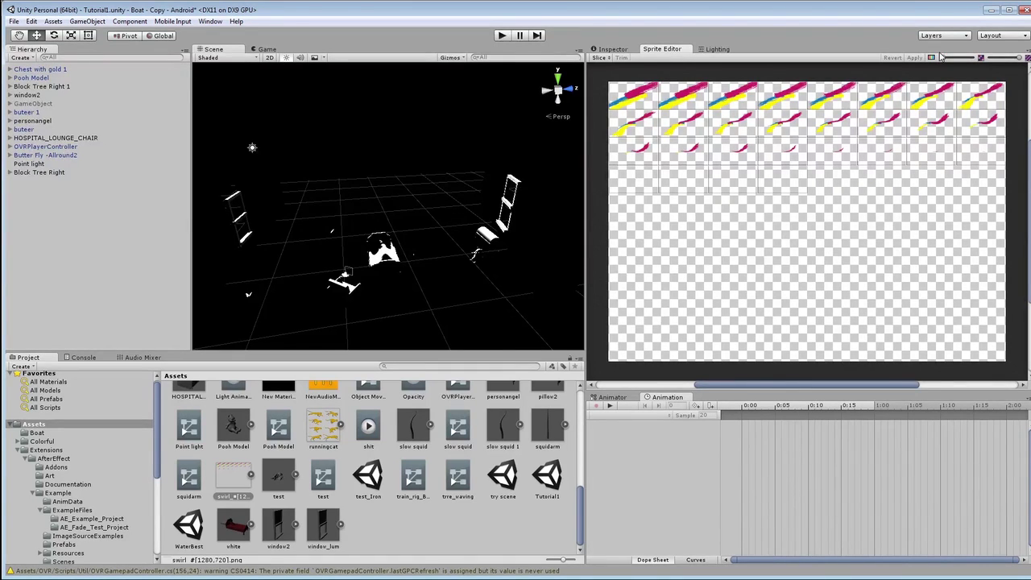
{"action": "left_click", "coordinate": [251, 474]}
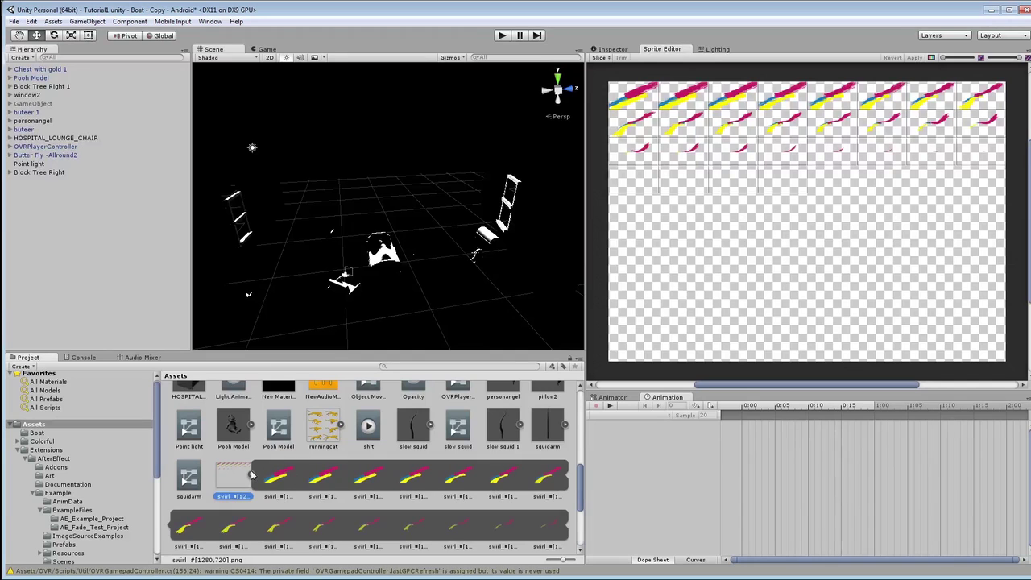
{"action": "scroll", "coordinate": [284, 483], "scroll_direction": "down", "scroll_amount": 1}
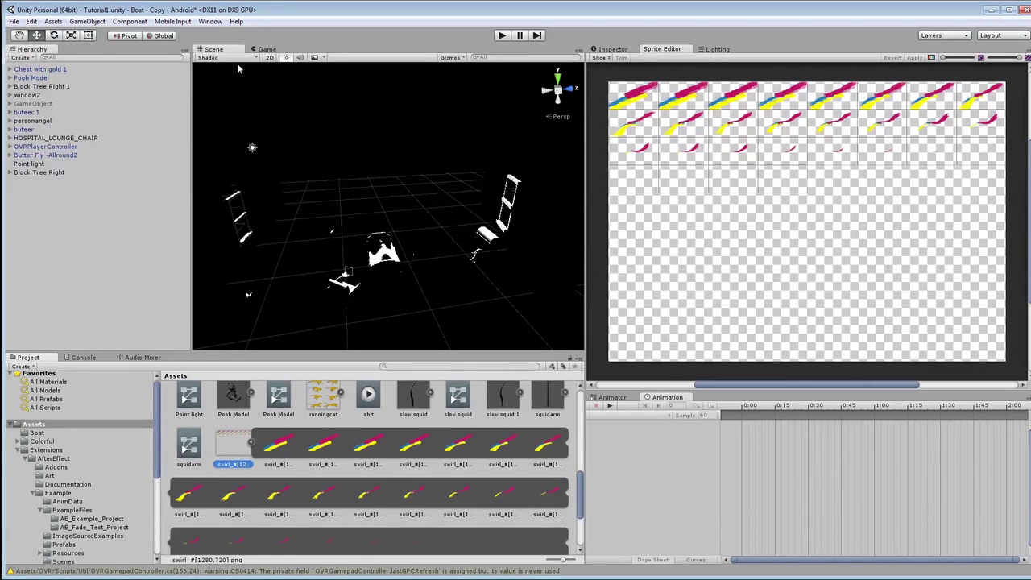
{"action": "left_click", "coordinate": [210, 21]}
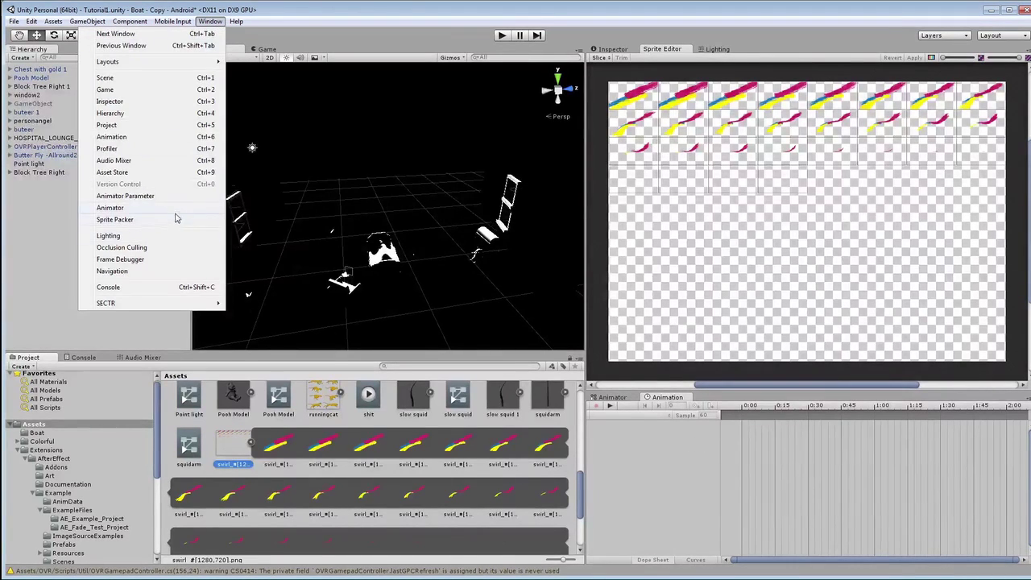
{"action": "left_click", "coordinate": [299, 4]}
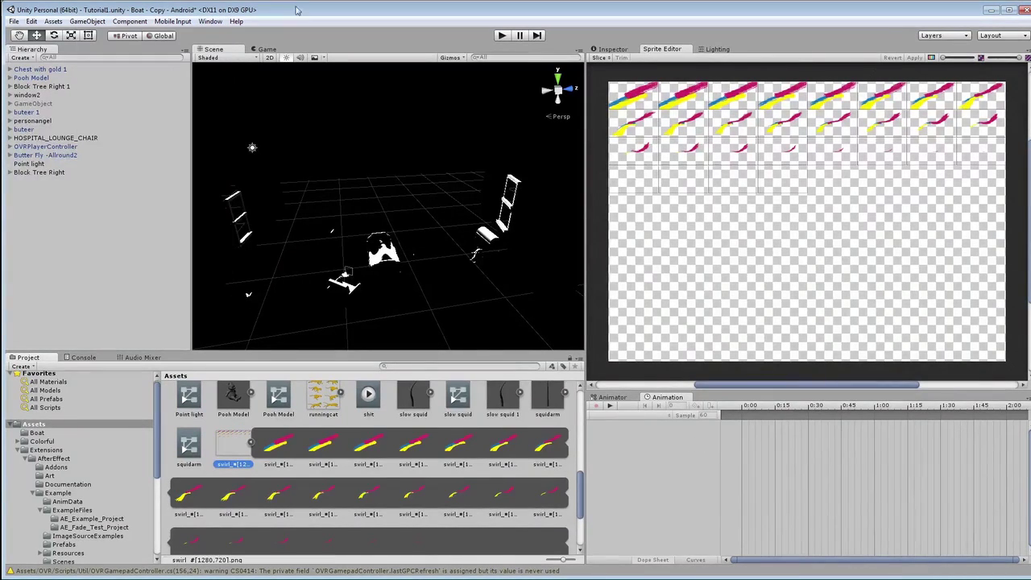
{"action": "left_click", "coordinate": [265, 448]}
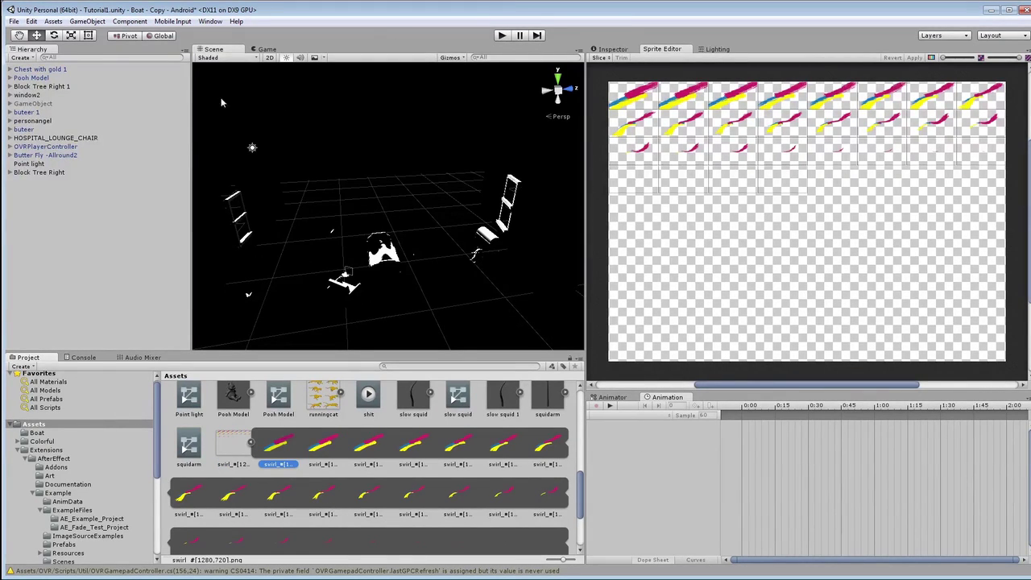
Add the first swirl sprite frame to the scene as a new object and show its component settings
{"action": "left_click", "coordinate": [605, 49]}
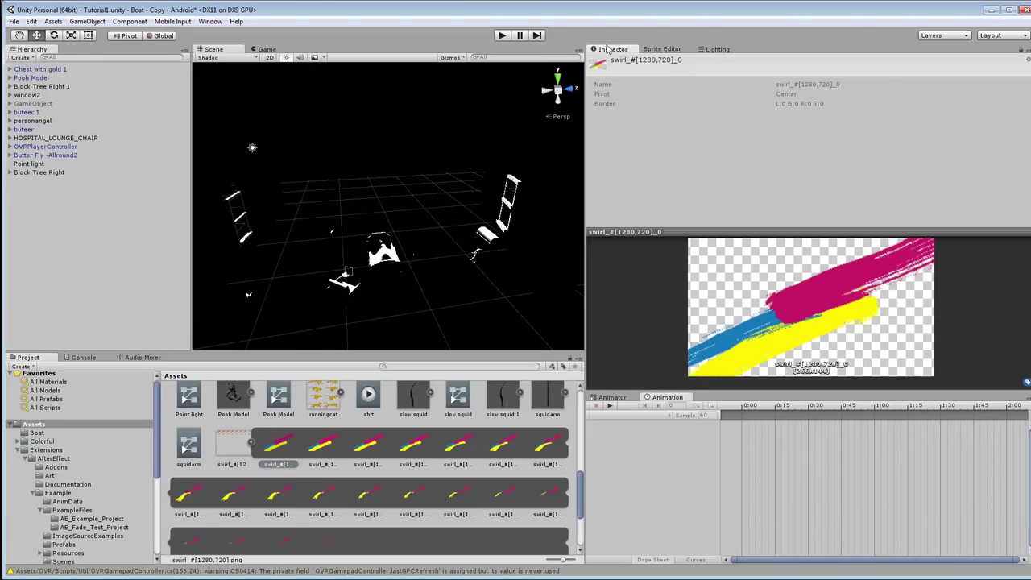
{"action": "left_click", "coordinate": [643, 49]}
{"action": "left_click_drag", "start_coordinate": [286, 441], "coordinate": [34, 214]}
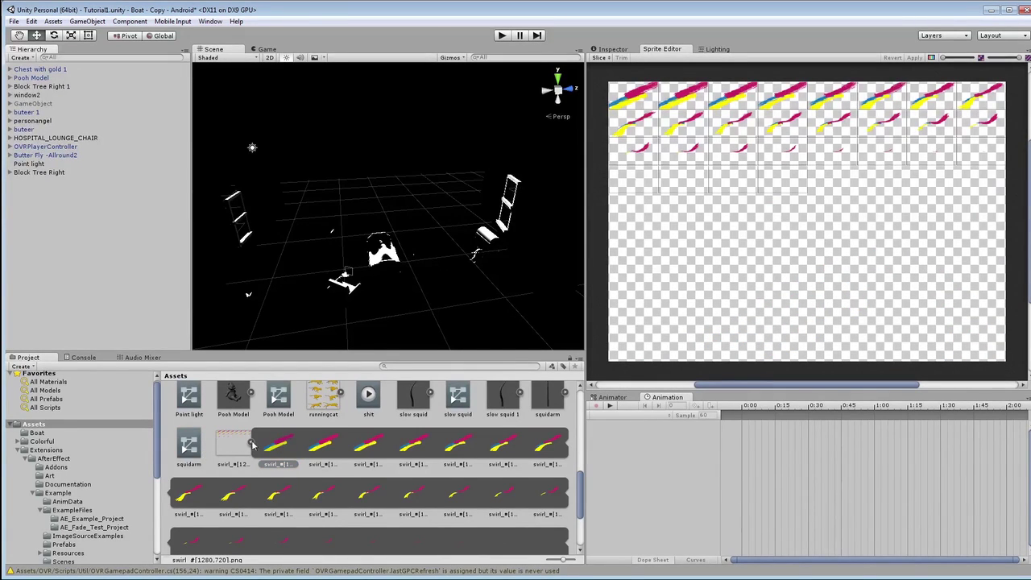
{"action": "left_click_drag", "start_coordinate": [63, 178], "coordinate": [68, 200]}
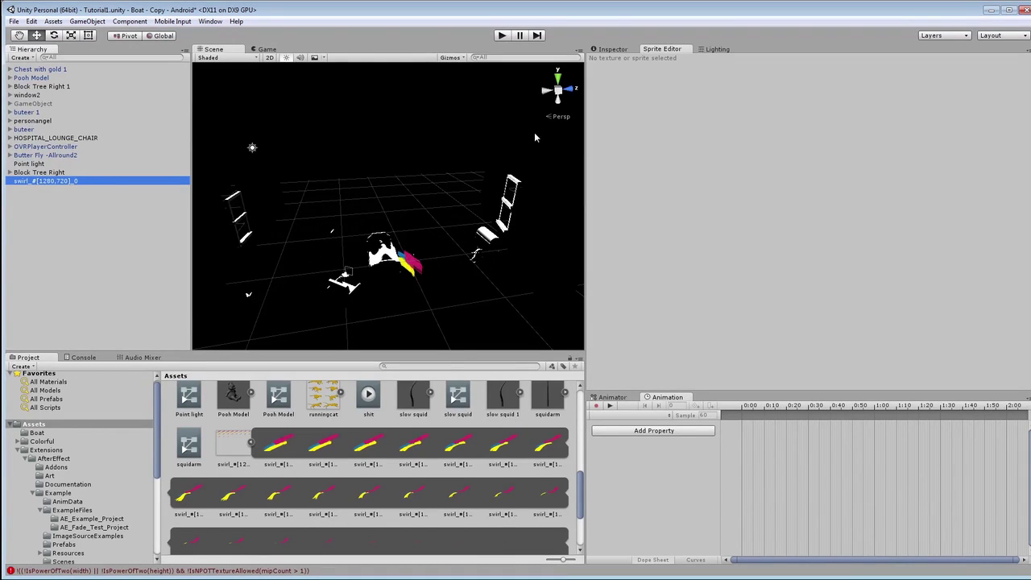
{"action": "left_click", "coordinate": [605, 41]}
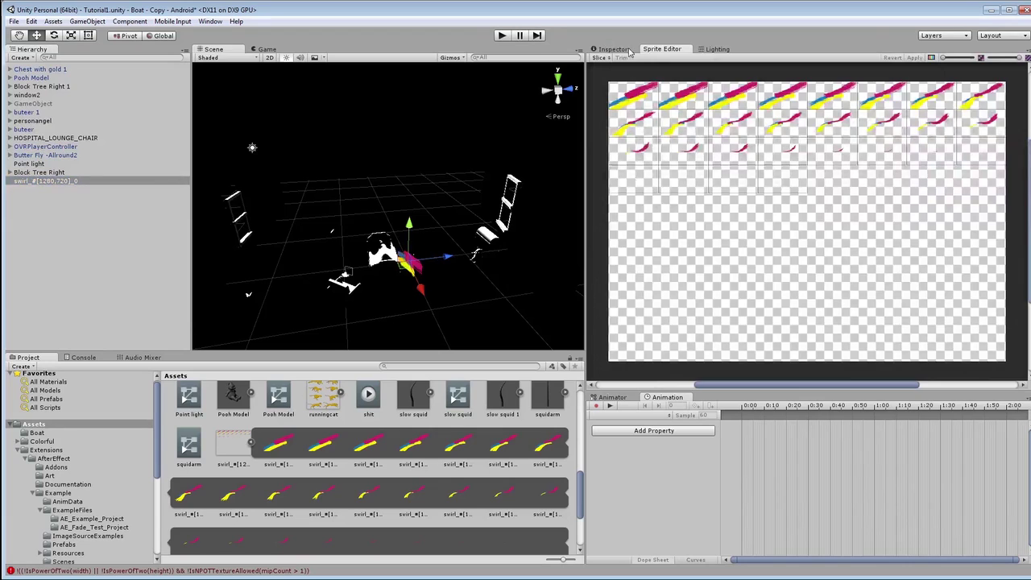
{"action": "left_click", "coordinate": [629, 51]}
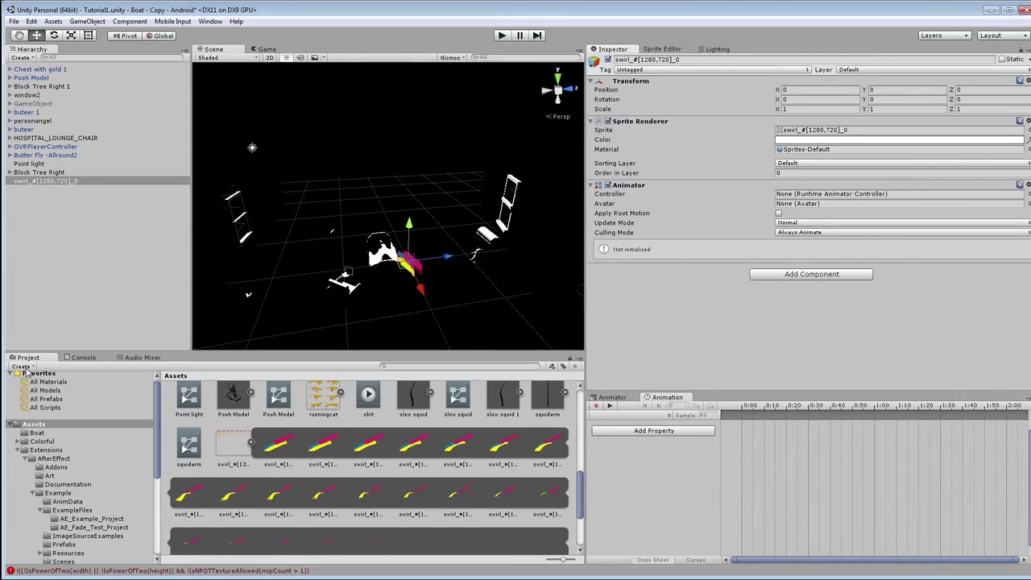
Create a new animation clip in the project assets and name it Tut_ae
{"action": "scroll", "coordinate": [314, 413], "scroll_direction": "up", "scroll_amount": 1}
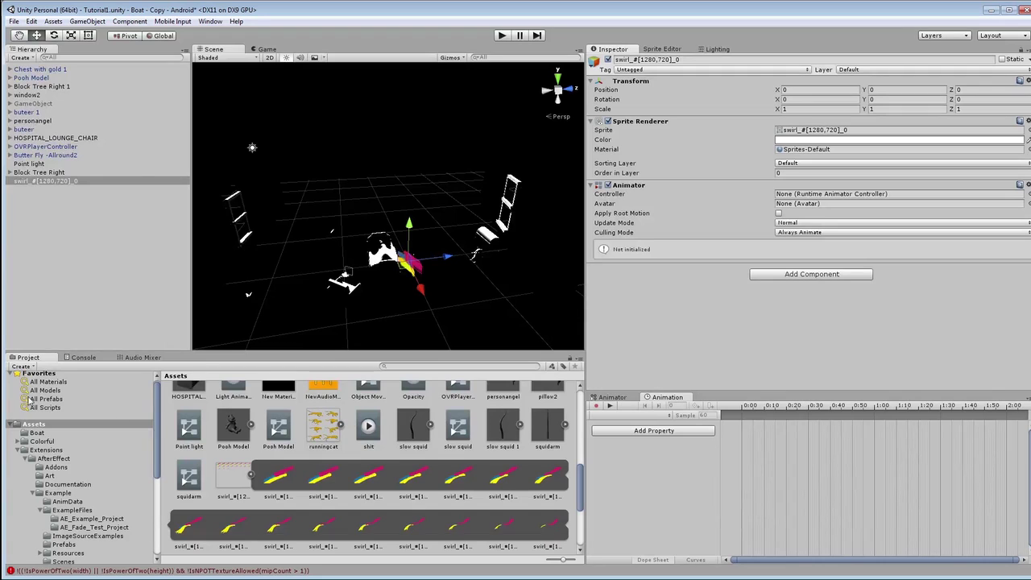
{"action": "left_click", "coordinate": [21, 366]}
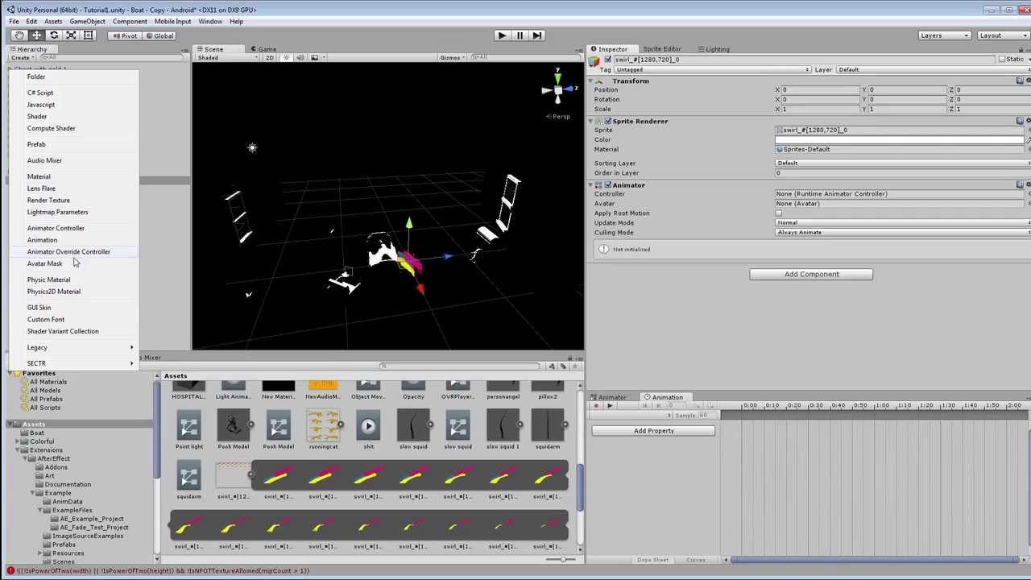
{"action": "left_click", "coordinate": [42, 240]}
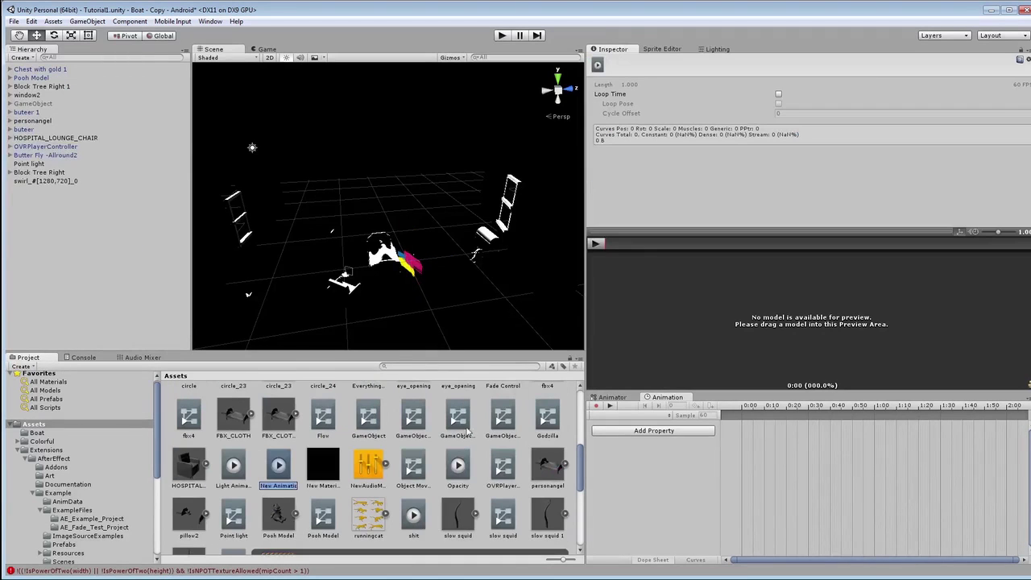
{"action": "type", "text": "Tut_ae"}
{"action": "key", "text": "Return"}
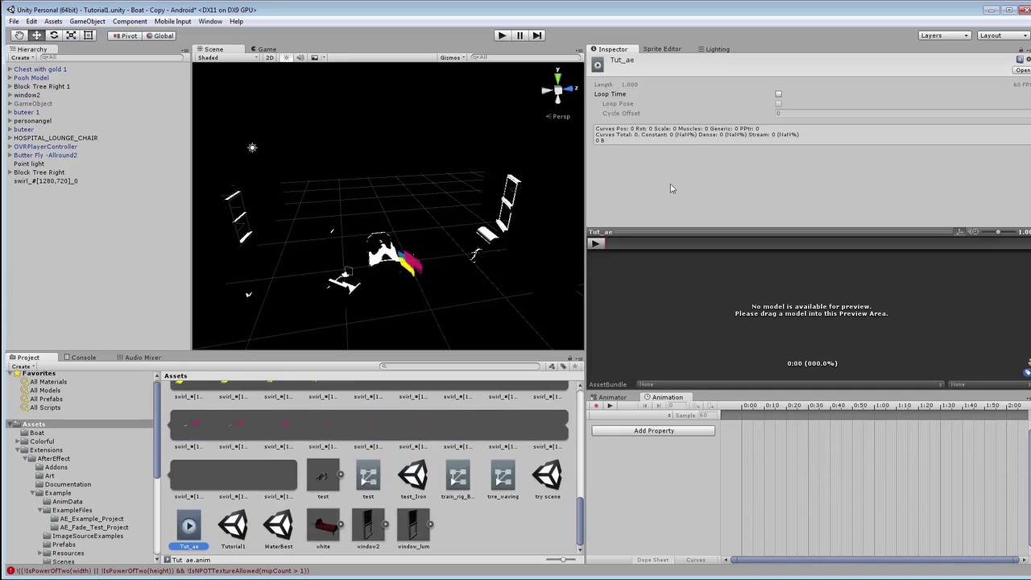
Select the swirl object and try to assign the Tut_ae clip as its Animator controller
{"action": "left_click", "coordinate": [662, 49]}
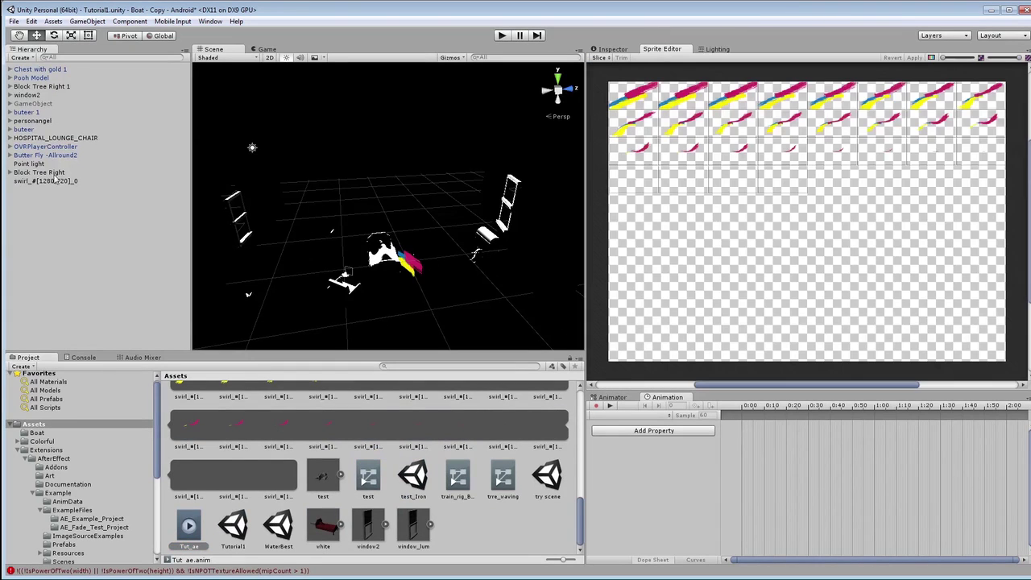
{"action": "left_click", "coordinate": [56, 181]}
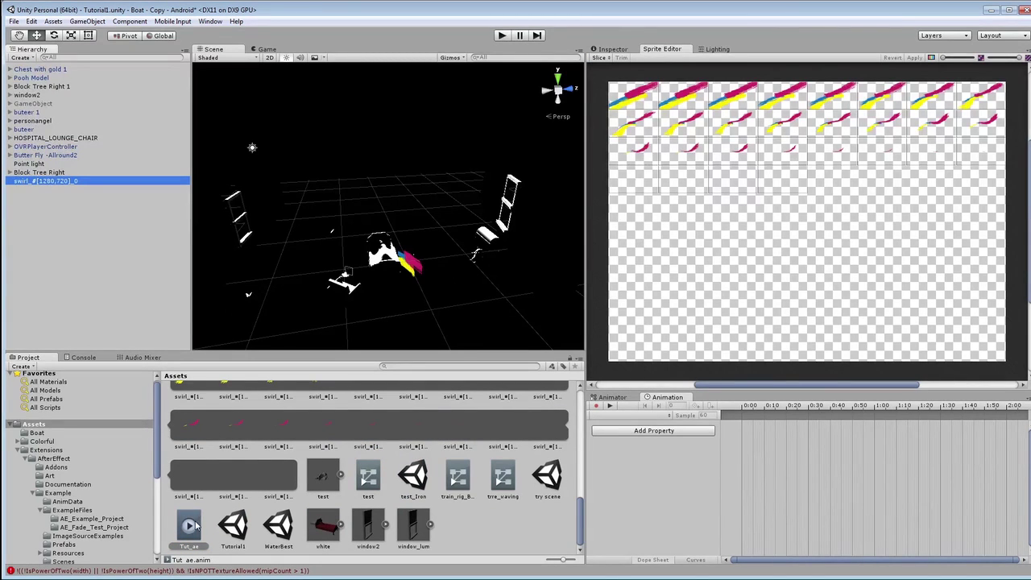
{"action": "left_click", "coordinate": [612, 49]}
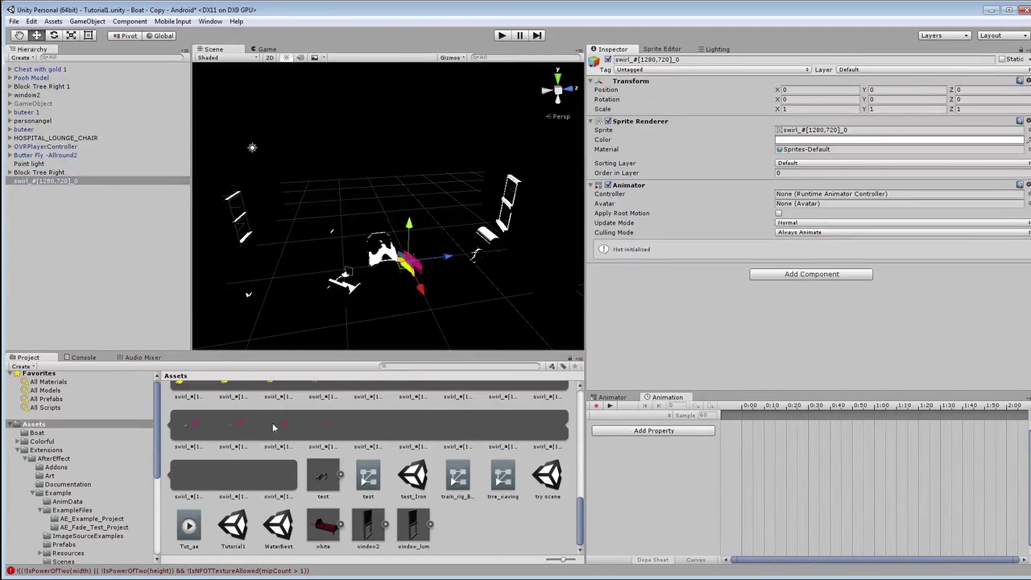
{"action": "left_click_drag", "start_coordinate": [197, 516], "coordinate": [836, 203]}
{"action": "left_click_drag", "start_coordinate": [512, 335], "coordinate": [793, 194]}
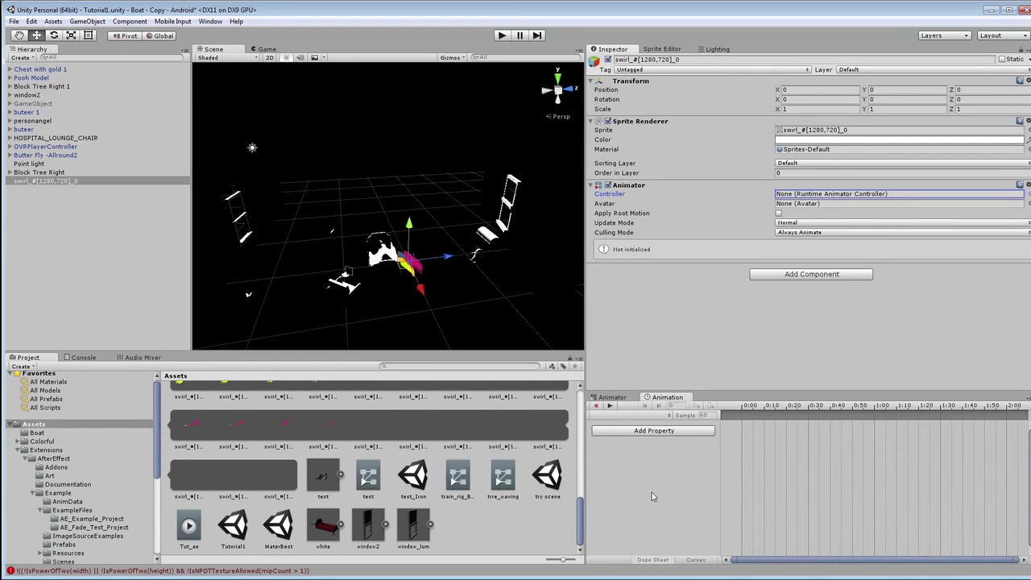
Create a new animation clip for the swirl object and save it in Assets as tut_ae_2
{"action": "left_click", "coordinate": [653, 431]}
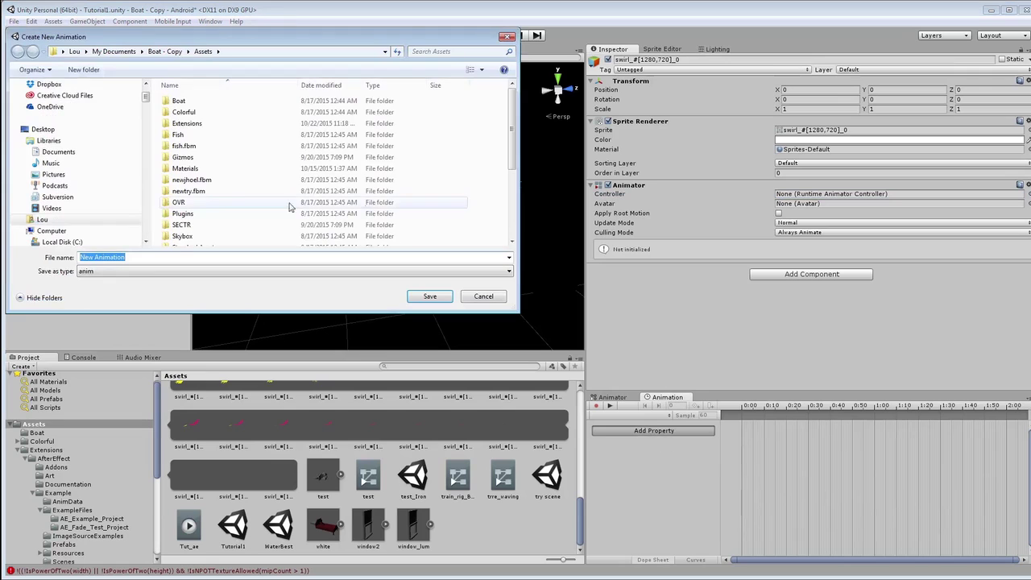
{"action": "type", "text": "tut_ae_2"}
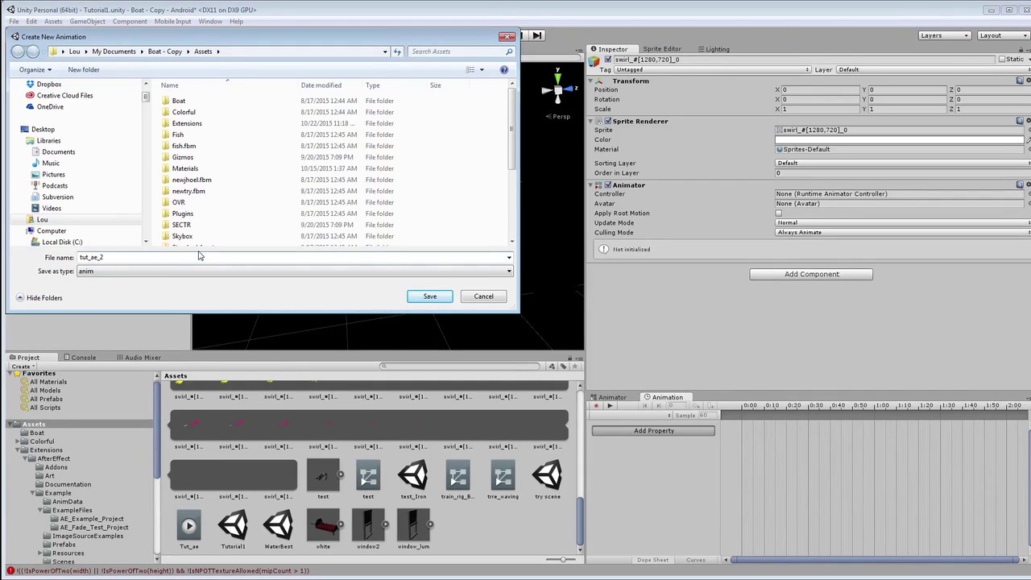
{"action": "key", "text": "Return"}
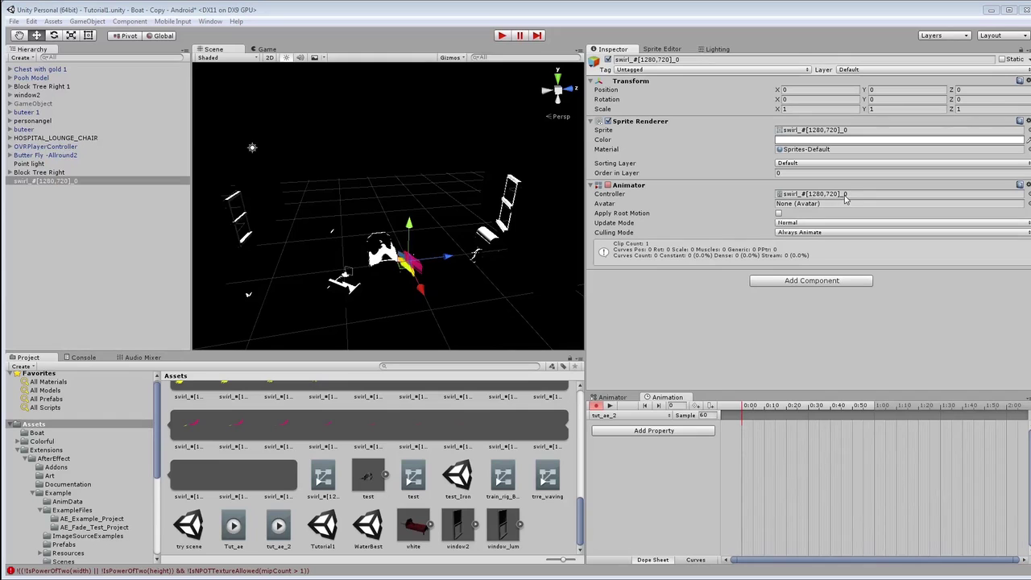
Select all 28 sliced swirl sprites and place them as keyframes at the start of the tut_ae_2 timeline
{"action": "left_click", "coordinate": [276, 480]}
{"action": "scroll", "coordinate": [277, 482], "scroll_direction": "up", "scroll_amount": 2}
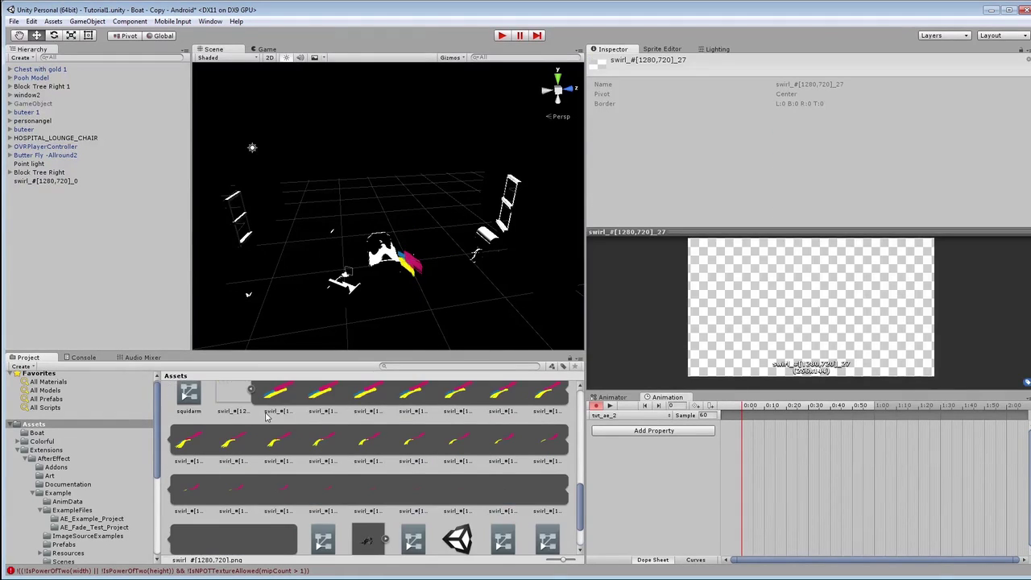
{"action": "left_click", "coordinate": [282, 403], "text": "shift"}
{"action": "scroll", "coordinate": [287, 408], "scroll_direction": "down", "scroll_amount": 1}
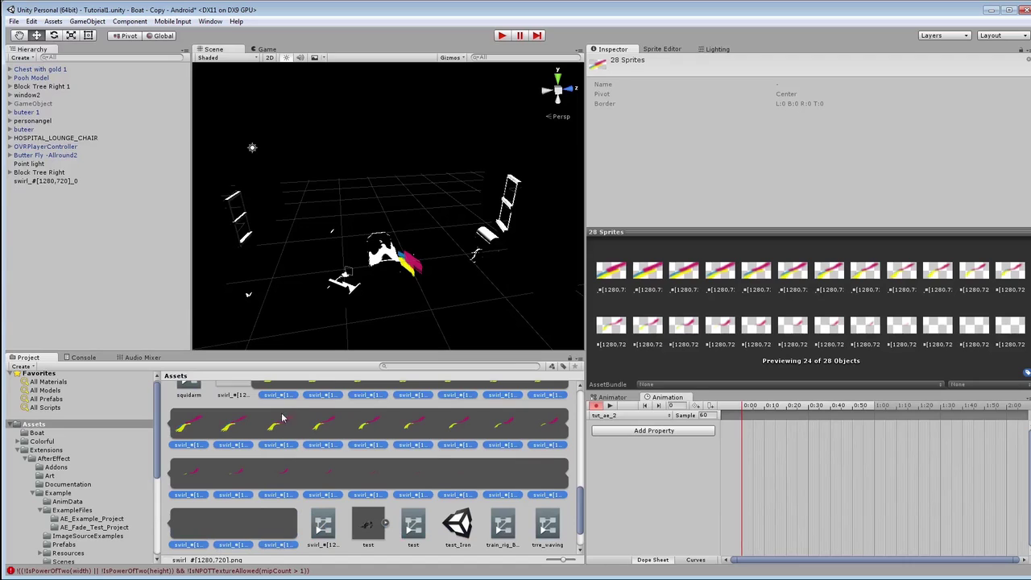
{"action": "left_click_drag", "start_coordinate": [278, 395], "coordinate": [749, 438]}
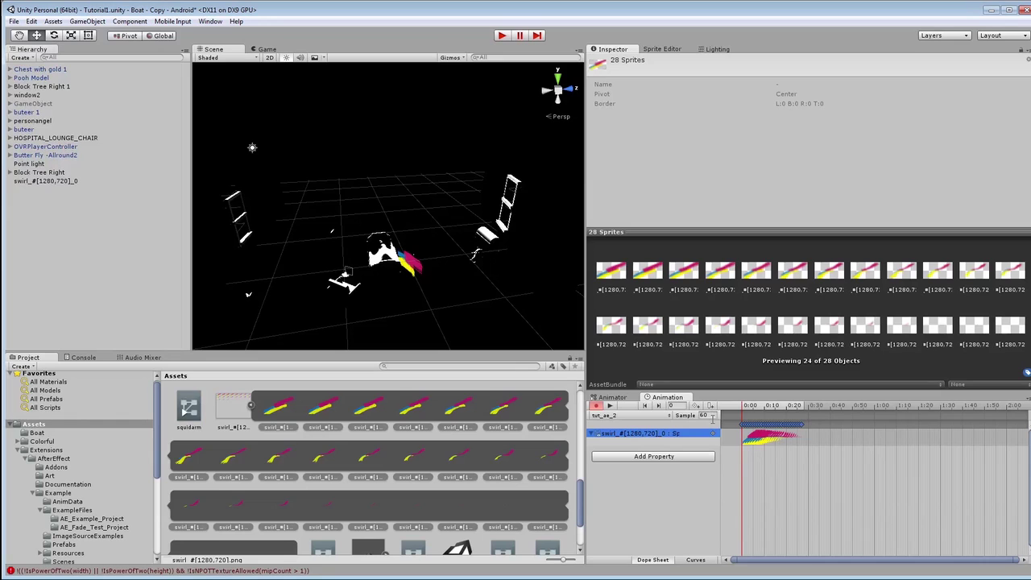
Set the tut_ae_2 clip's sample rate to 29, previewing the playback before and after the change
{"action": "left_click", "coordinate": [609, 407]}
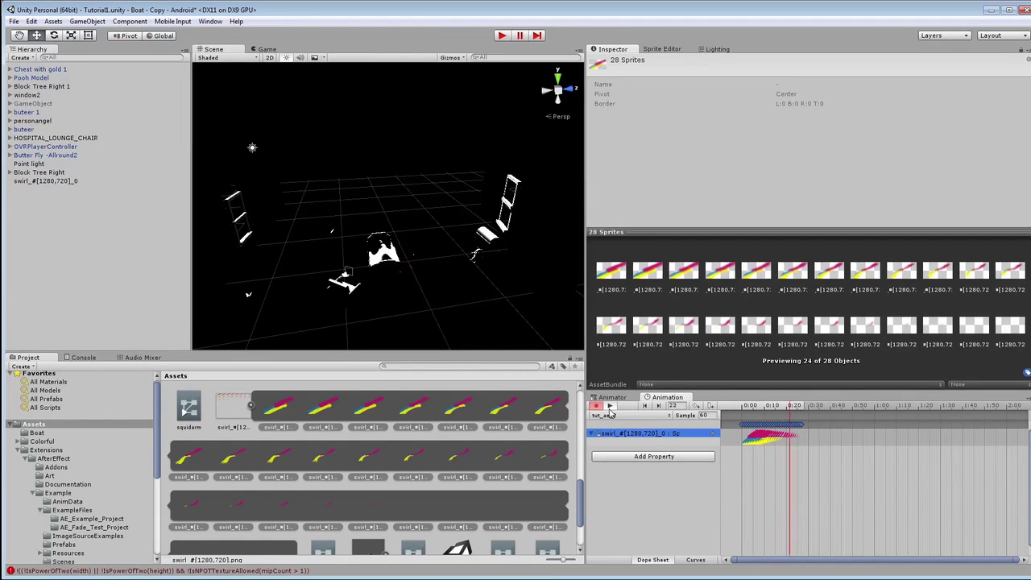
{"action": "left_click", "coordinate": [609, 407]}
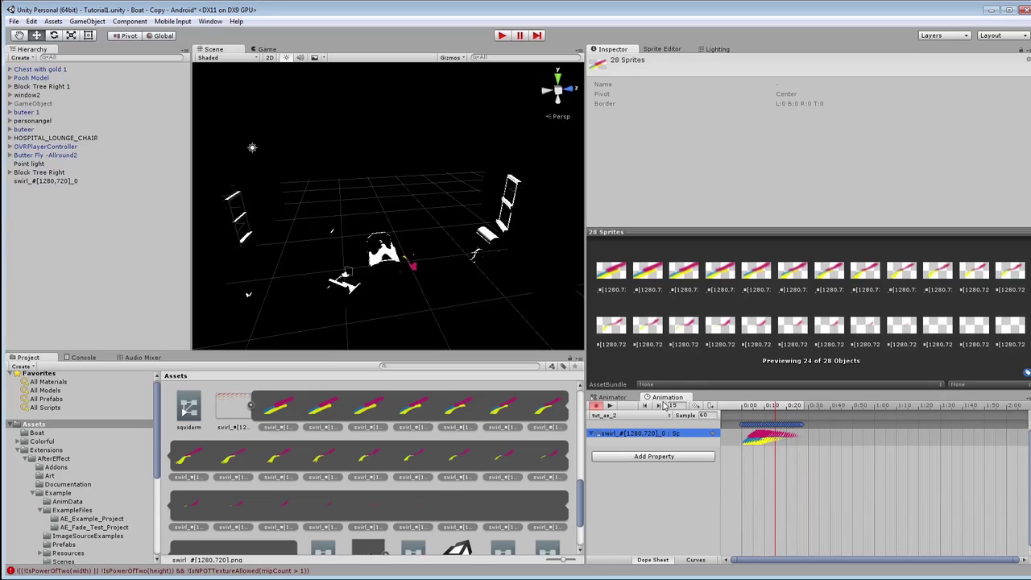
{"action": "left_click", "coordinate": [701, 415]}
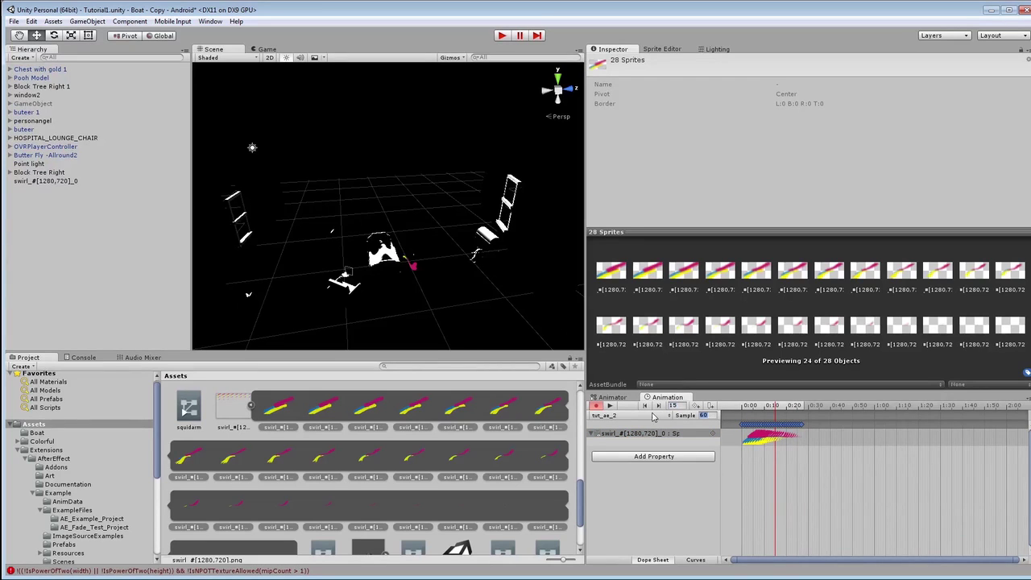
{"action": "type", "text": "29"}
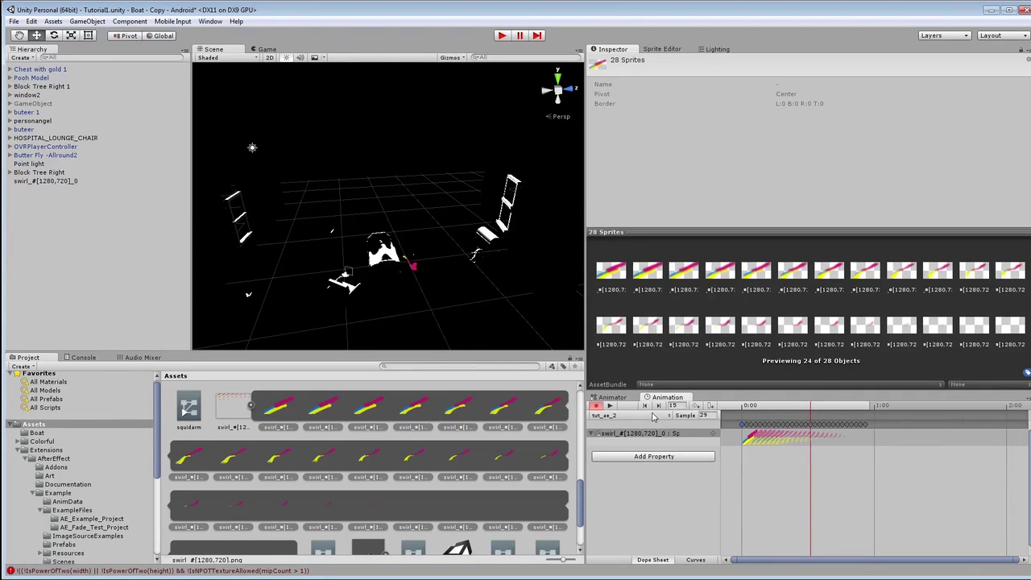
{"action": "left_click", "coordinate": [610, 406]}
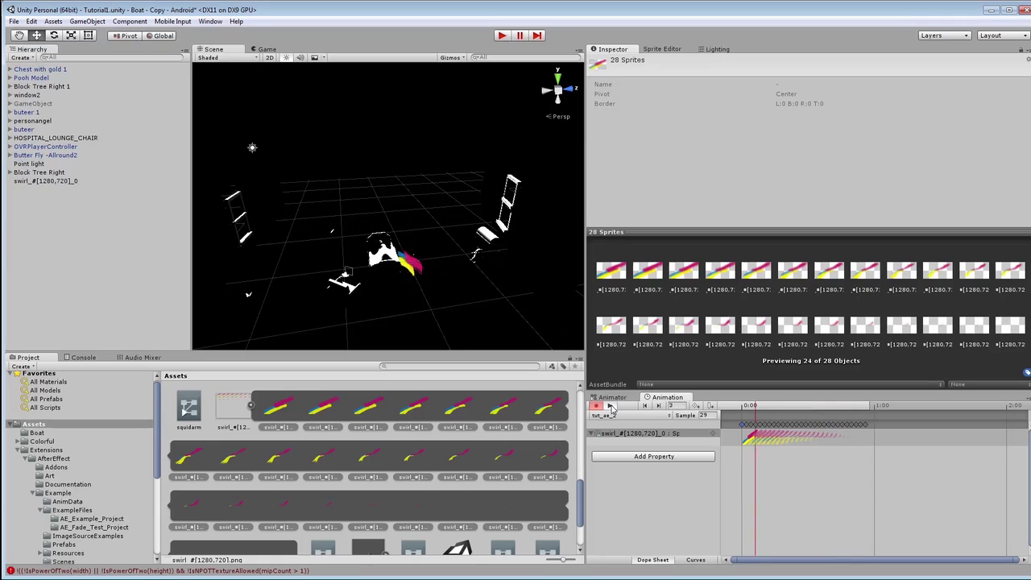
Raise the swirl object to a Y position of 5.49, checking its placement in the Game view, and play the scene
{"action": "left_click", "coordinate": [268, 49]}
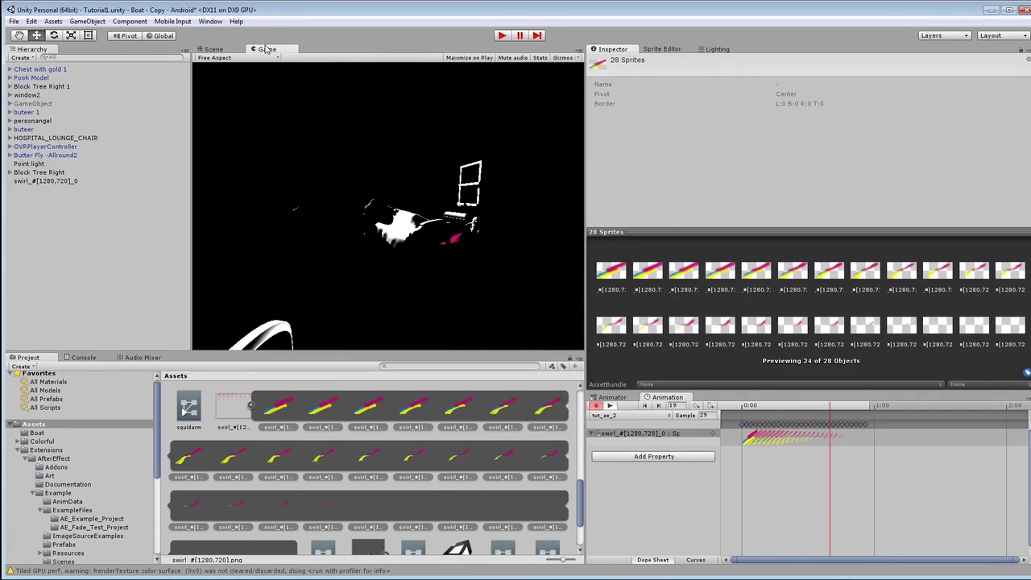
{"action": "left_click", "coordinate": [217, 50]}
{"action": "left_click", "coordinate": [411, 256]}
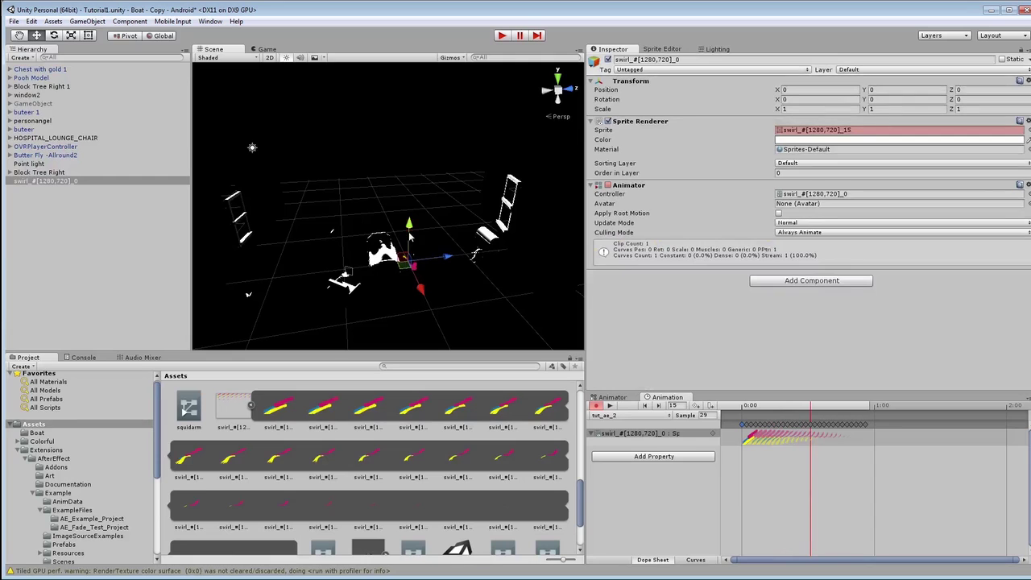
{"action": "left_click_drag", "start_coordinate": [412, 237], "coordinate": [412, 212]}
{"action": "left_click", "coordinate": [260, 50]}
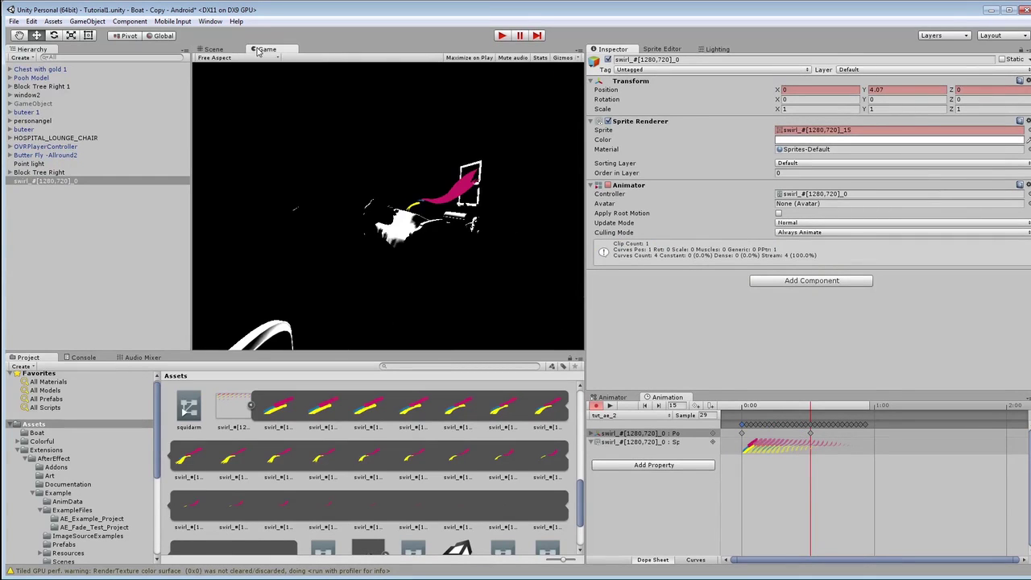
{"action": "left_click", "coordinate": [211, 50]}
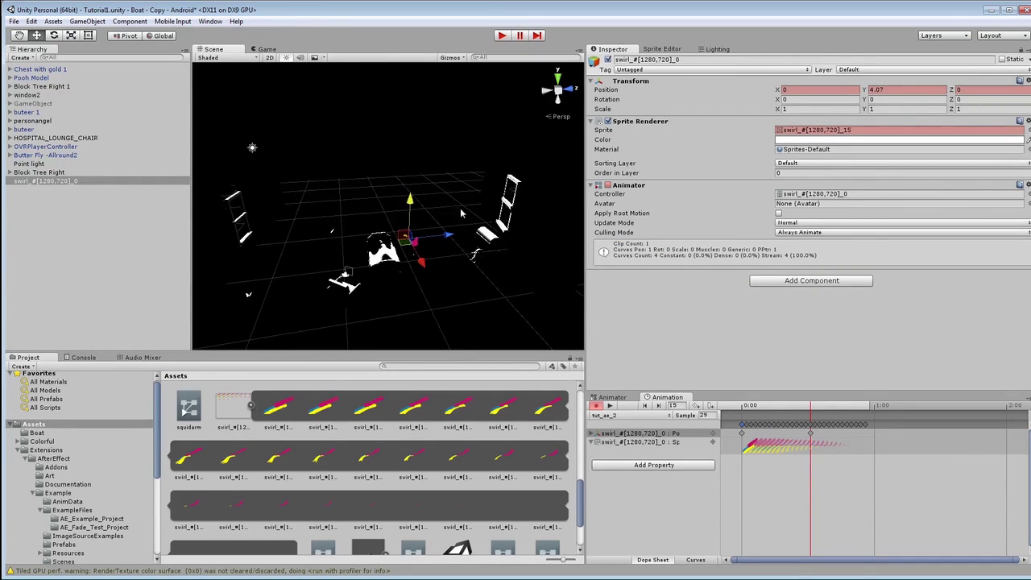
{"action": "left_click_drag", "start_coordinate": [409, 202], "coordinate": [409, 184]}
{"action": "left_click", "coordinate": [259, 50]}
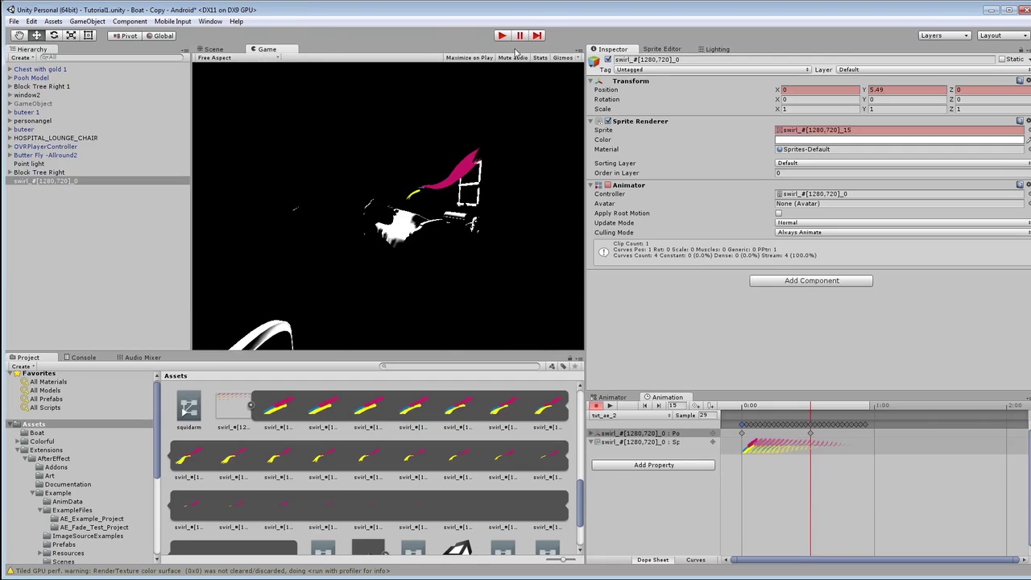
{"action": "left_click", "coordinate": [500, 35]}
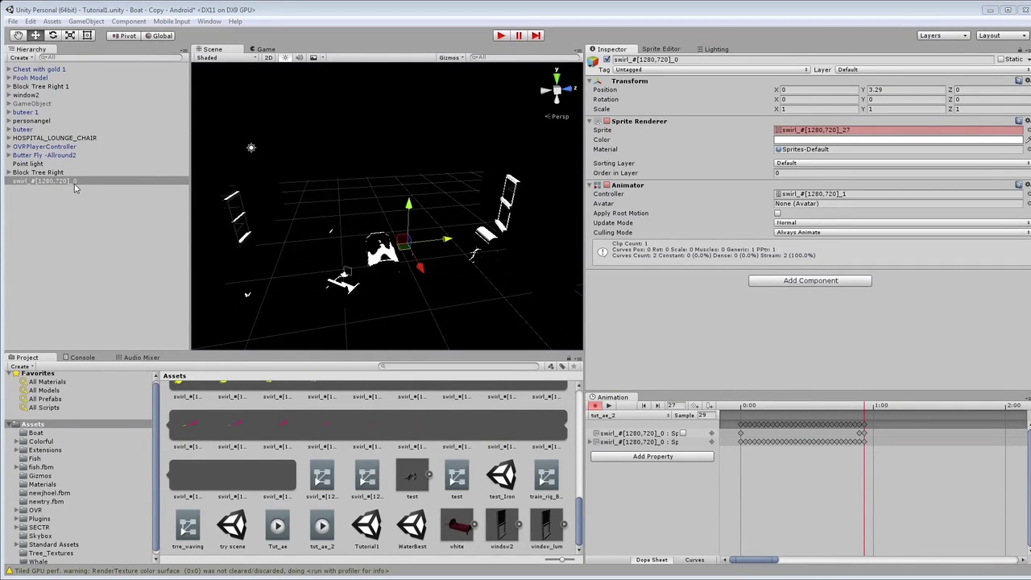
Examine the tut_ae_2 clip's settings and widen the swirl object's animation timeline to examine its keyframe range
{"action": "left_click", "coordinate": [335, 528]}
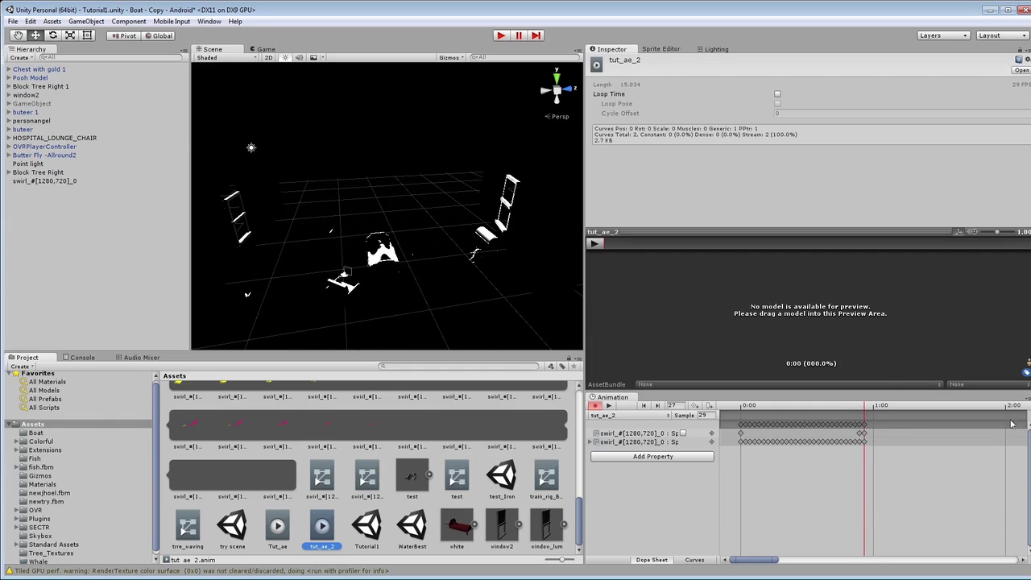
{"action": "left_click_drag", "start_coordinate": [778, 559], "coordinate": [914, 561]}
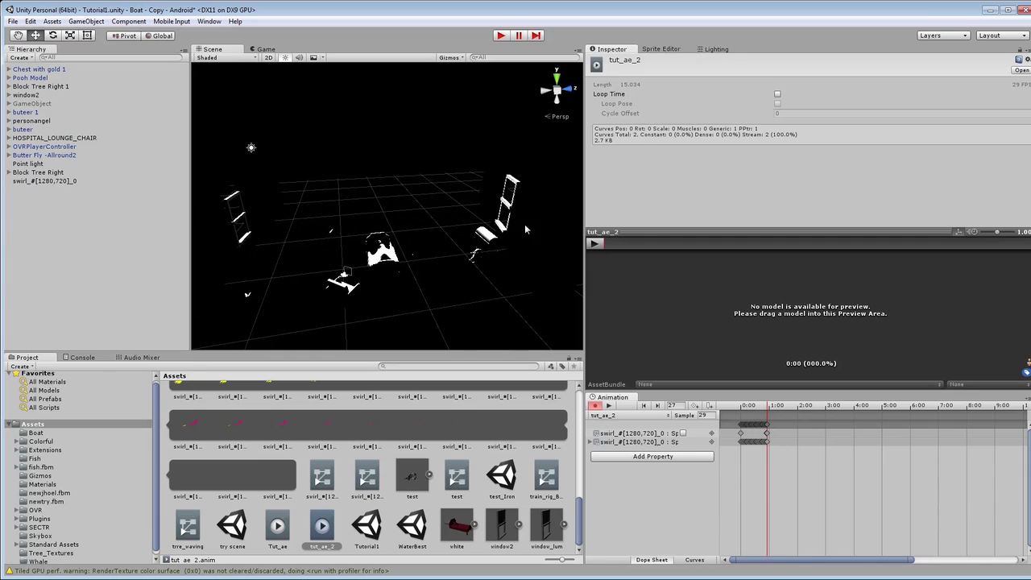
{"action": "left_click", "coordinate": [48, 180]}
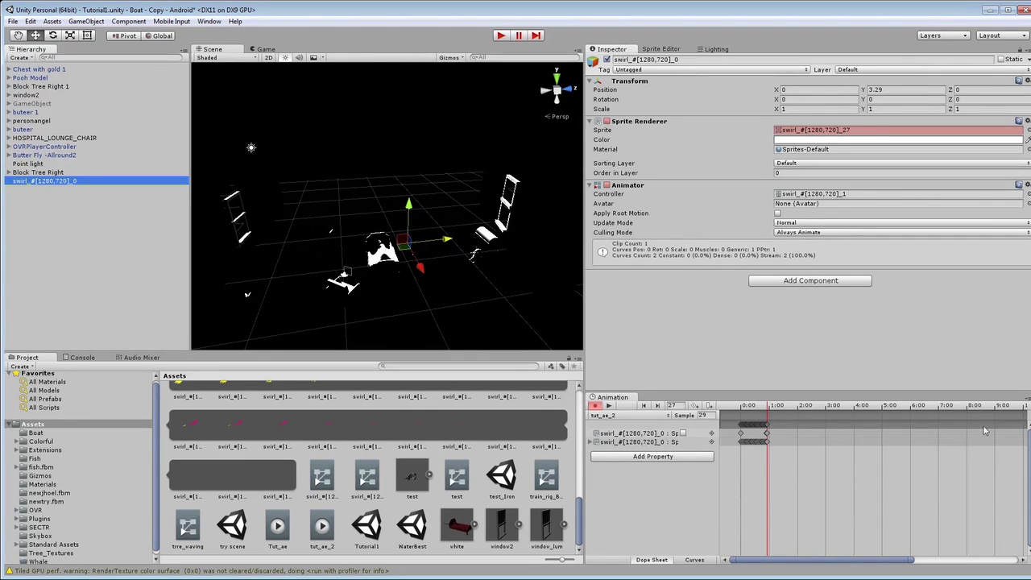
{"action": "left_click_drag", "start_coordinate": [871, 559], "coordinate": [978, 554]}
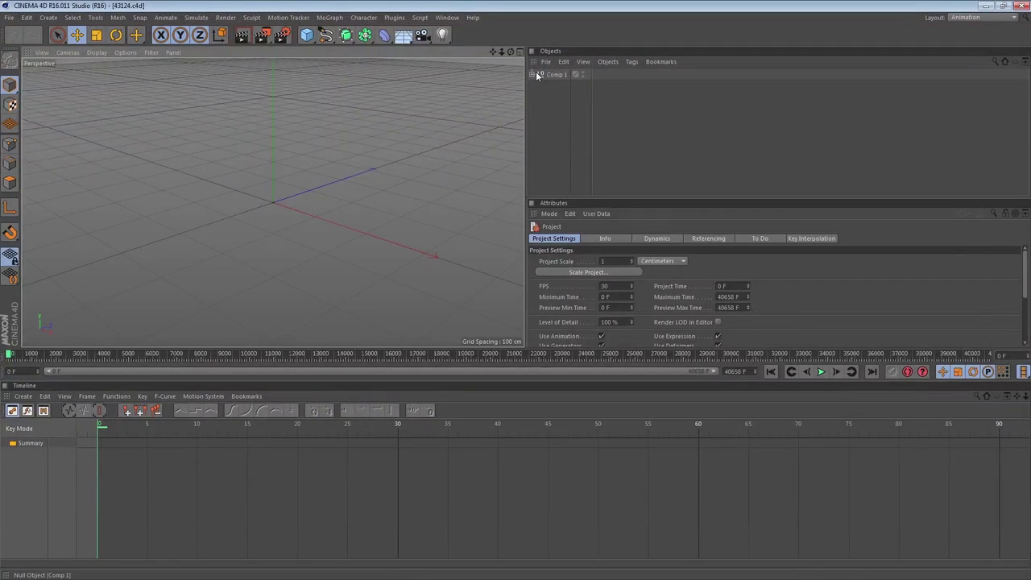
Switch to Cinema 4D and expand the Comp 1 null to list its camera and color layers
{"action": "left_click", "coordinate": [534, 74]}
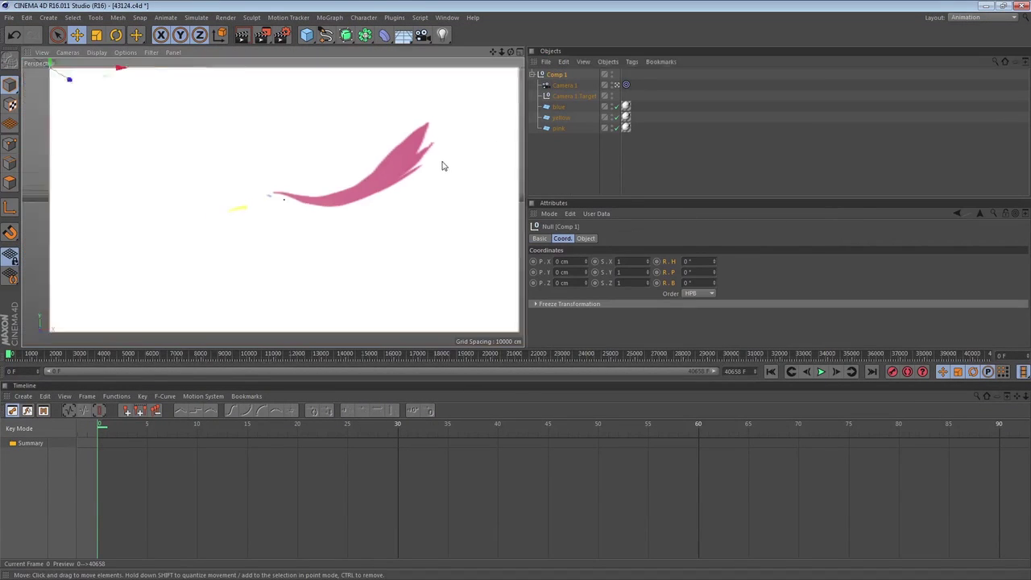
Move the blue plane along its Z axis to about 117 cm, separating it from the other color layers
{"action": "scroll", "coordinate": [451, 144], "scroll_direction": "down", "scroll_amount": 3}
{"action": "scroll", "coordinate": [461, 128], "scroll_direction": "up", "scroll_amount": 1}
{"action": "scroll", "coordinate": [475, 117], "scroll_direction": "up", "scroll_amount": 1}
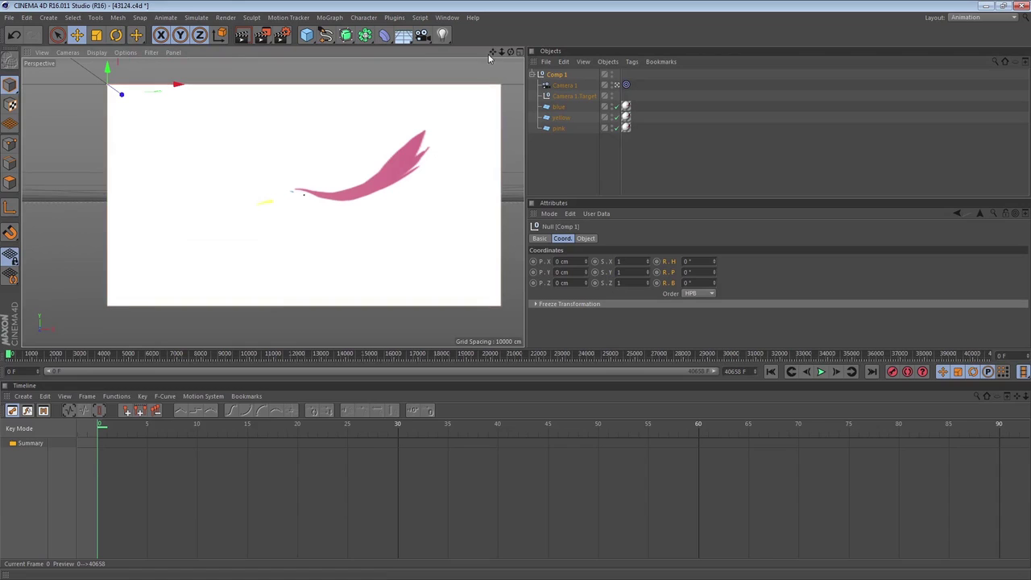
{"action": "left_click_drag", "start_coordinate": [489, 58], "coordinate": [455, 66]}
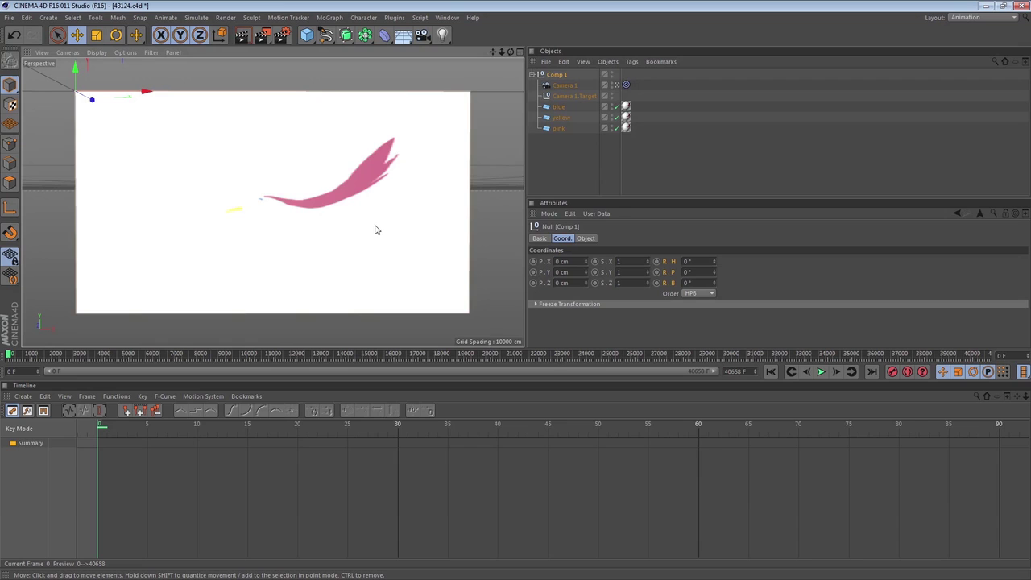
{"action": "double_click", "coordinate": [559, 107]}
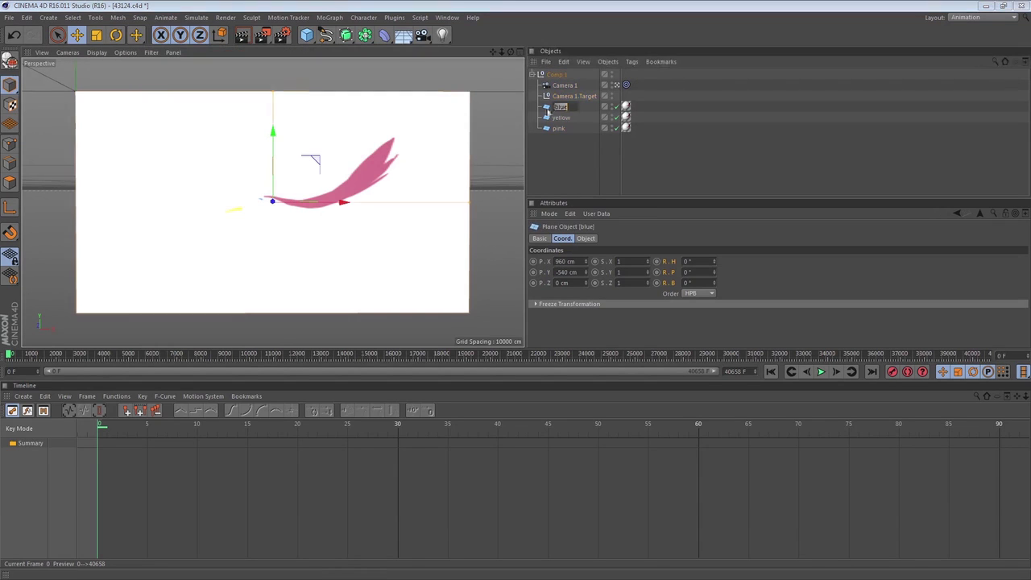
{"action": "key", "text": "Return"}
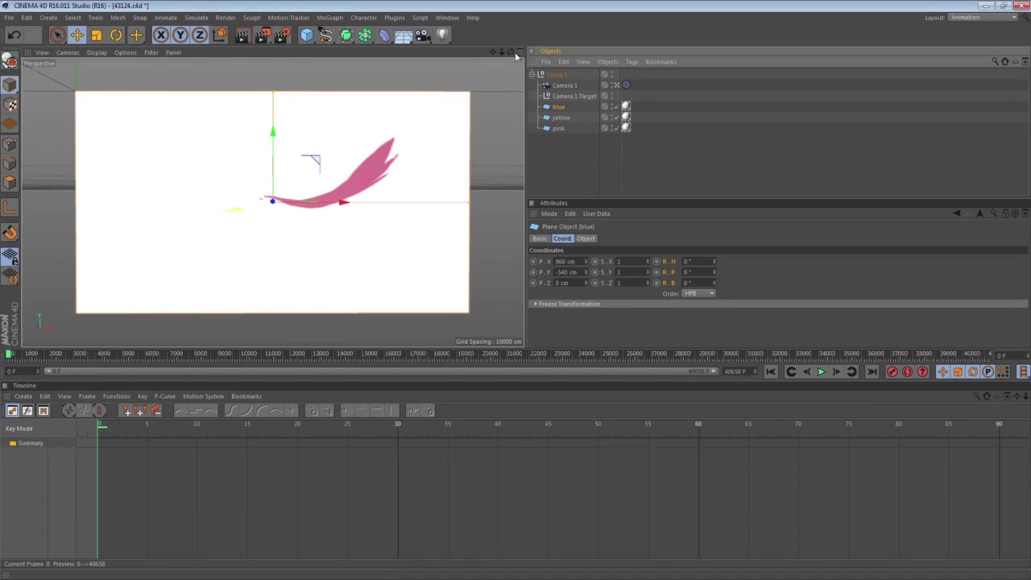
{"action": "left_click_drag", "start_coordinate": [512, 54], "coordinate": [515, 56]}
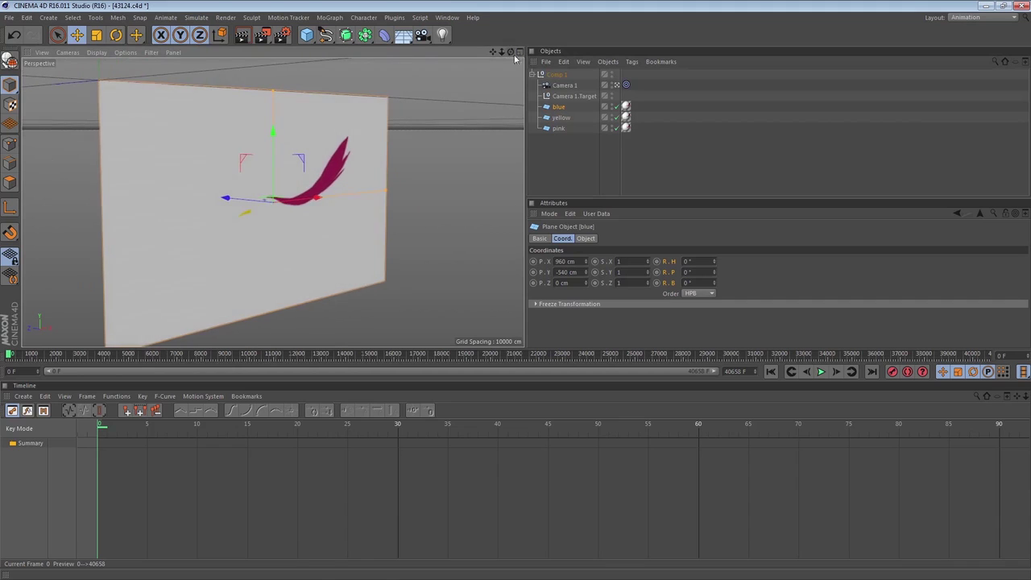
{"action": "left_click_drag", "start_coordinate": [249, 201], "coordinate": [236, 229]}
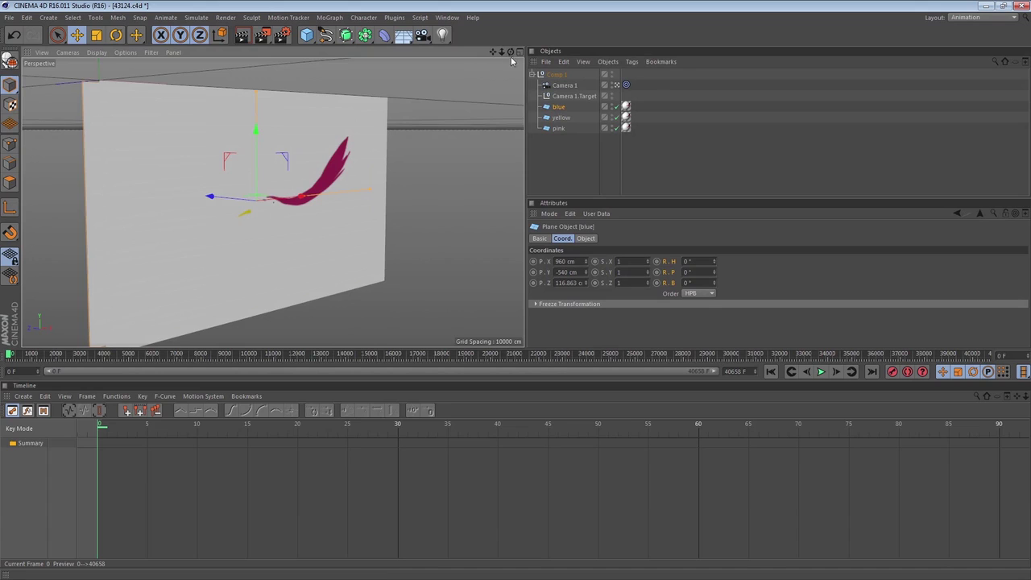
{"action": "left_click_drag", "start_coordinate": [511, 53], "coordinate": [435, 97]}
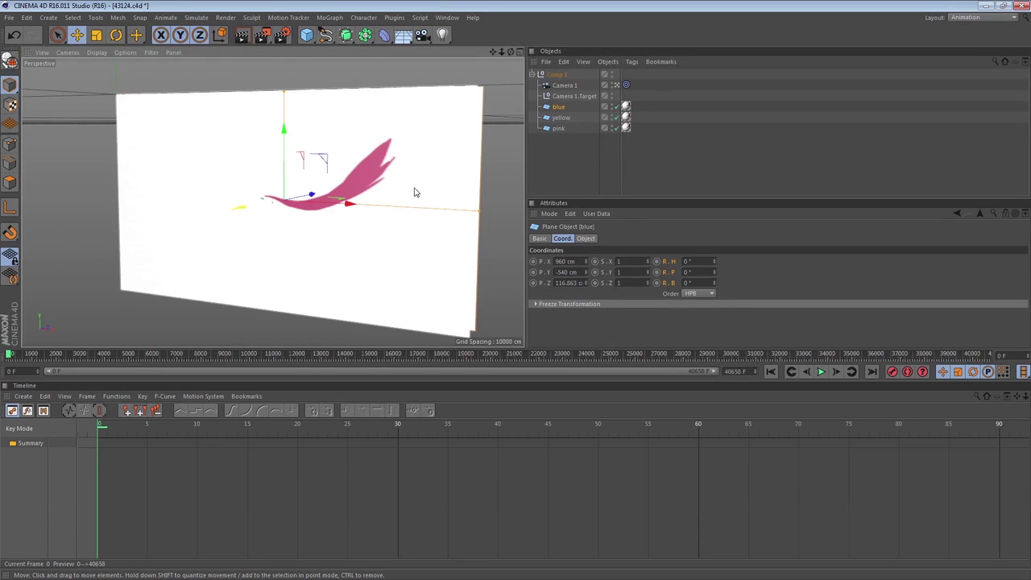
Examine the blue plane's texture tag properties and open its material's color and texture settings
{"action": "left_click", "coordinate": [626, 106]}
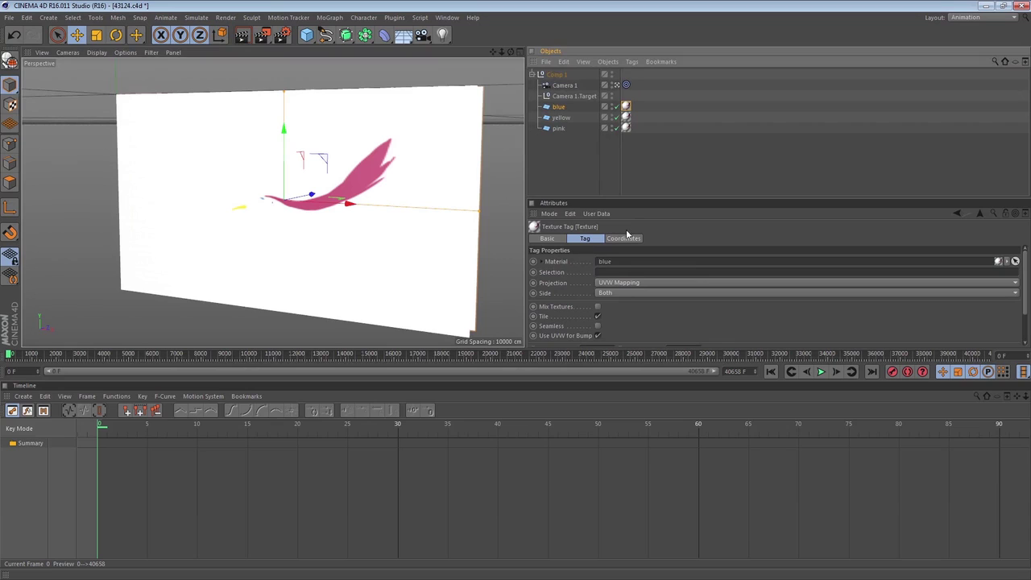
{"action": "scroll", "coordinate": [569, 256], "scroll_direction": "down", "scroll_amount": 2}
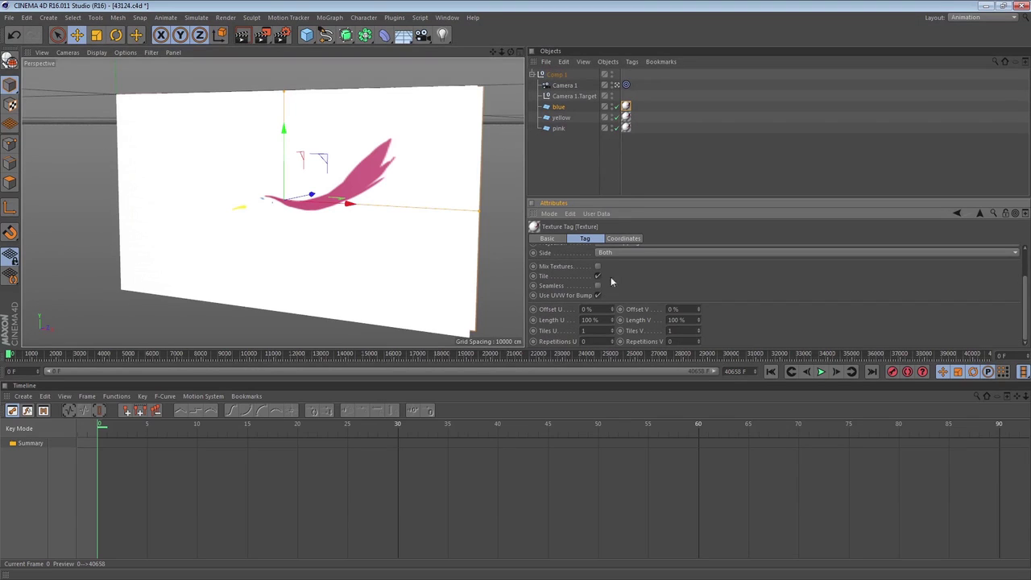
{"action": "double_click", "coordinate": [626, 106]}
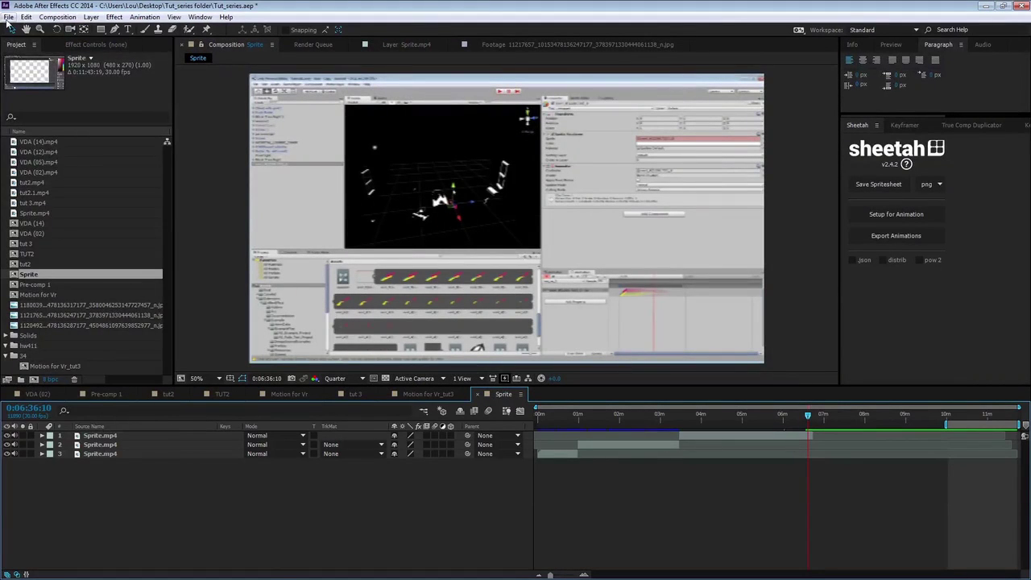
Switch to After Effects to view the project export options, including the MAXON CINEMA 4D Exporter, and return to Cinema 4D
{"action": "left_click", "coordinate": [8, 17]}
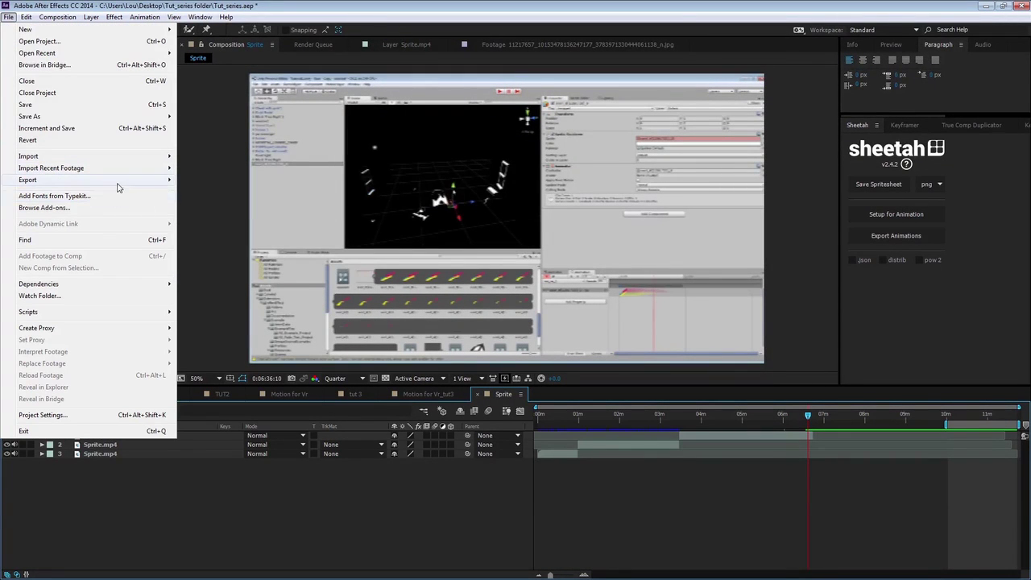
{"action": "mouse_move", "coordinate": [153, 179]}
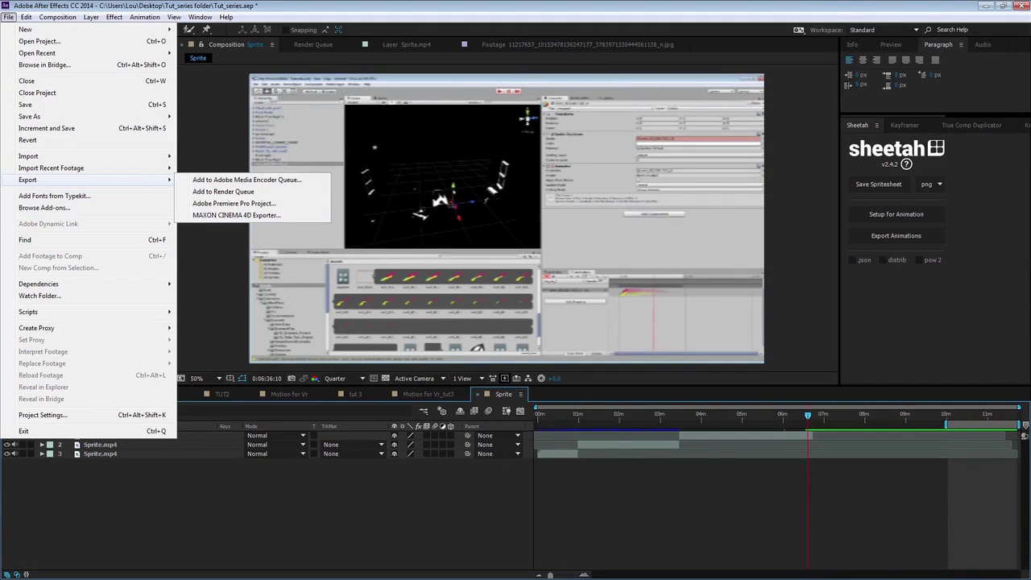
{"action": "left_click", "coordinate": [984, 5]}
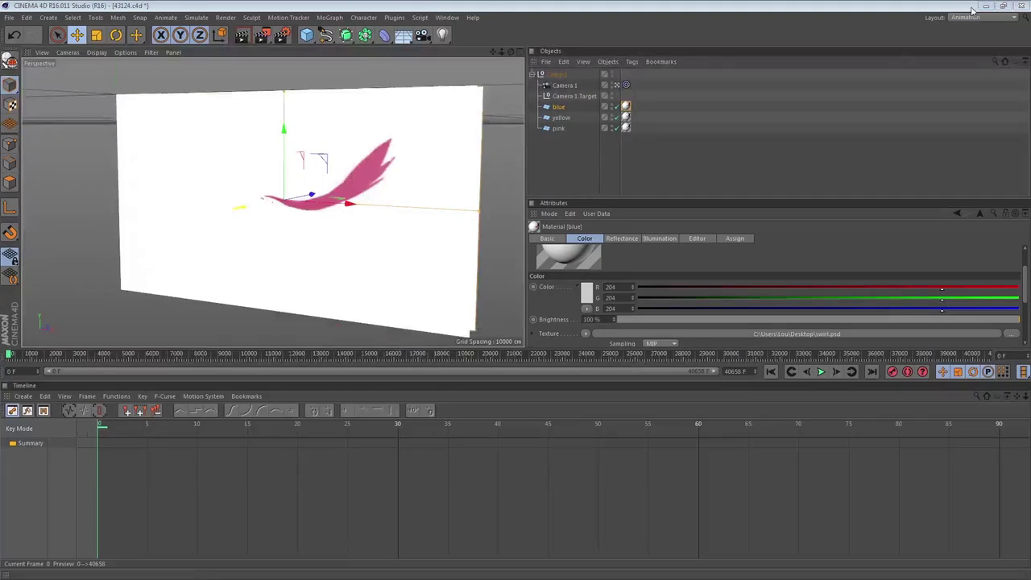